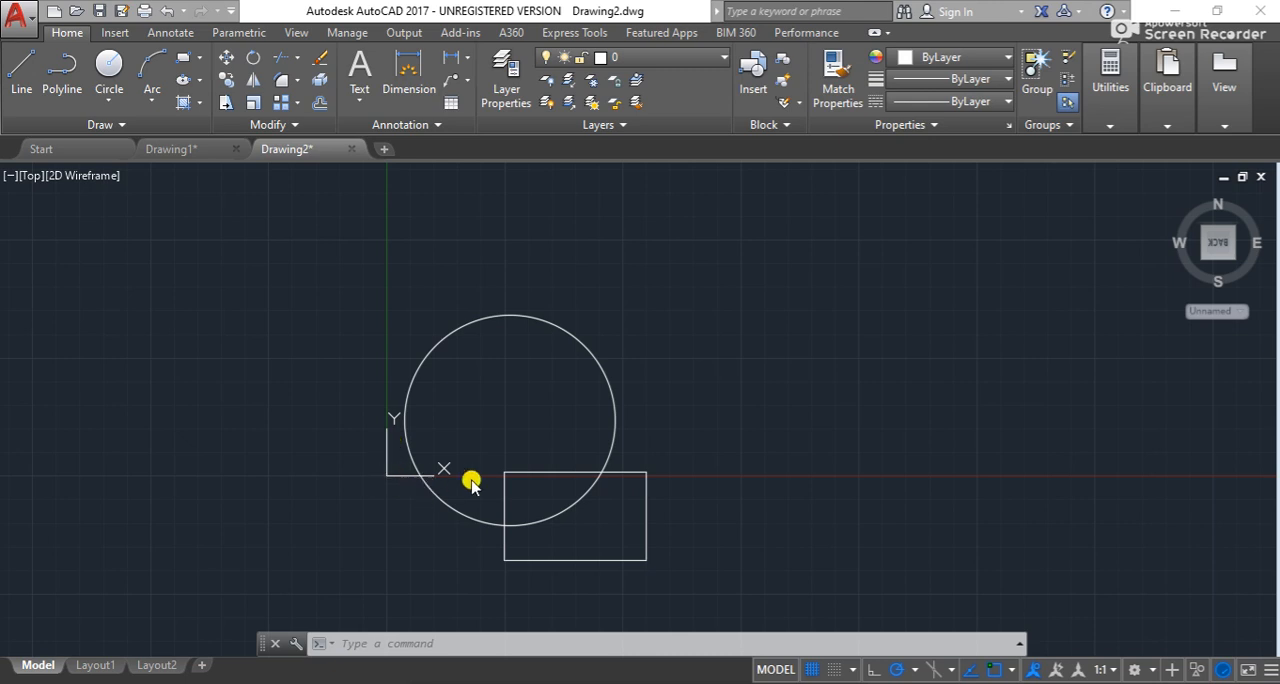
- Examine the circle, the rectangle and the UCS icon at different zoom levels
{"action": "scroll", "coordinate": [403, 486], "scroll_direction": "up", "scroll_amount": 4}
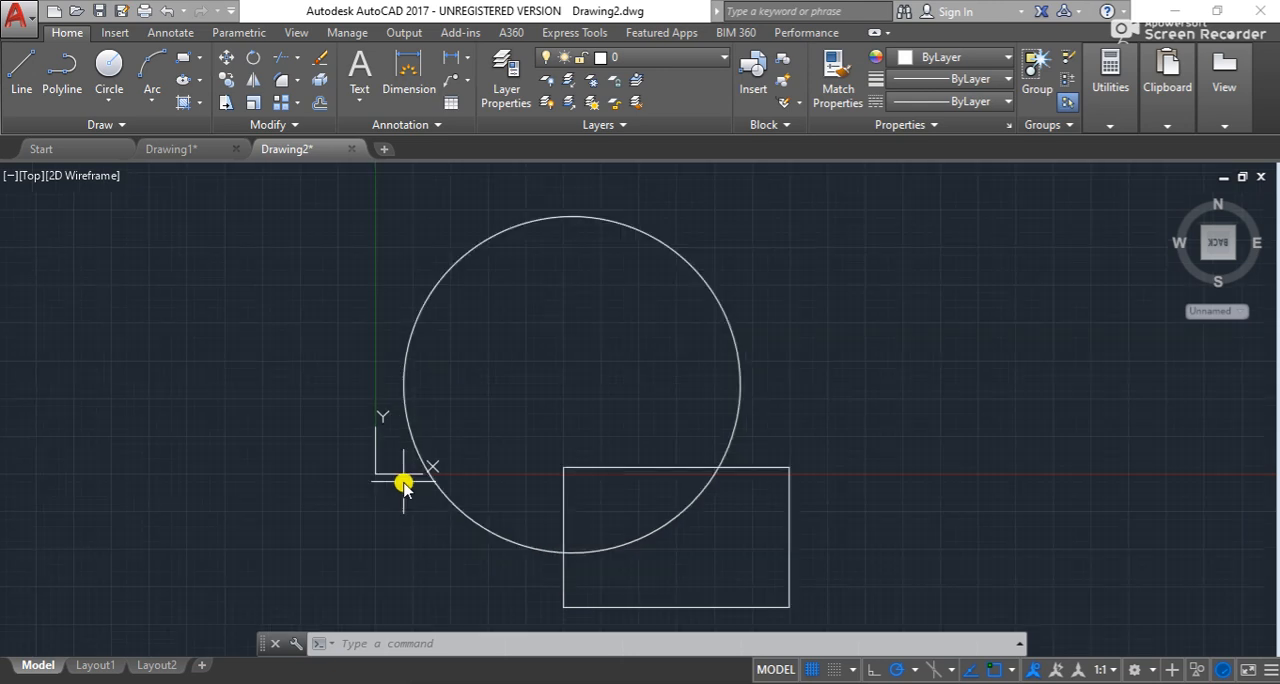
{"action": "scroll", "coordinate": [403, 486], "scroll_direction": "down", "scroll_amount": 8}
{"action": "scroll", "coordinate": [431, 443], "scroll_direction": "up", "scroll_amount": 6}
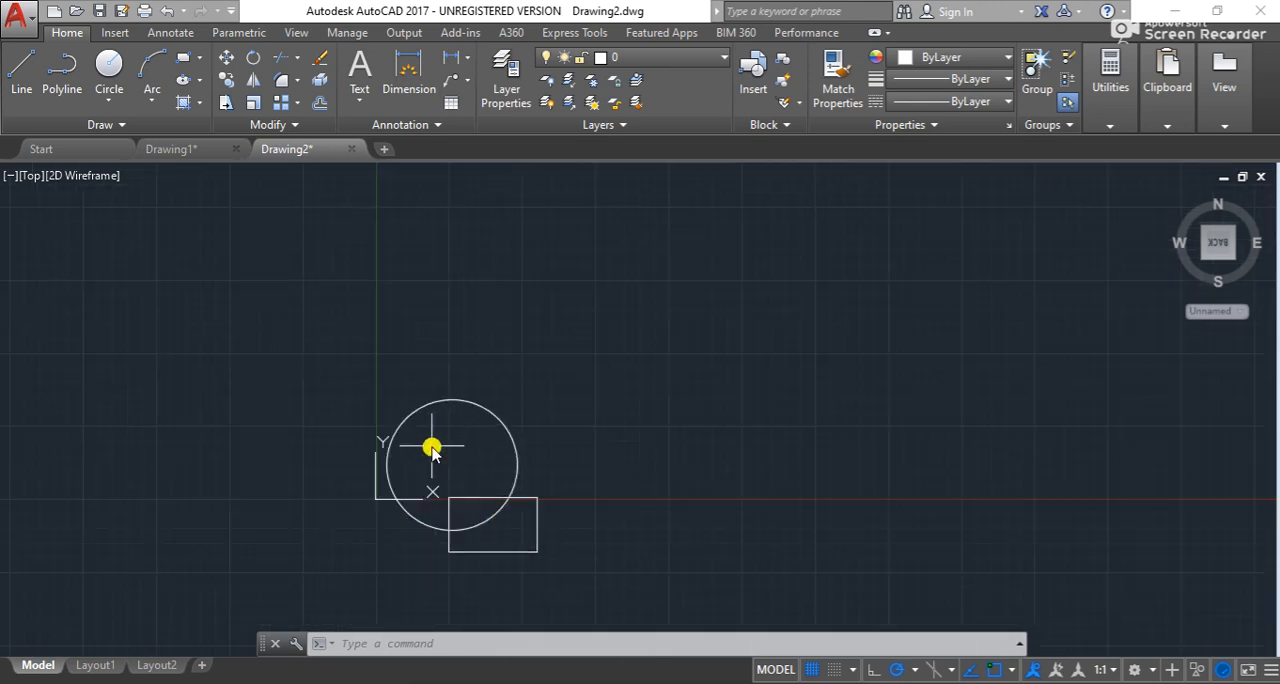
{"action": "scroll", "coordinate": [536, 415], "scroll_direction": "down", "scroll_amount": 4}
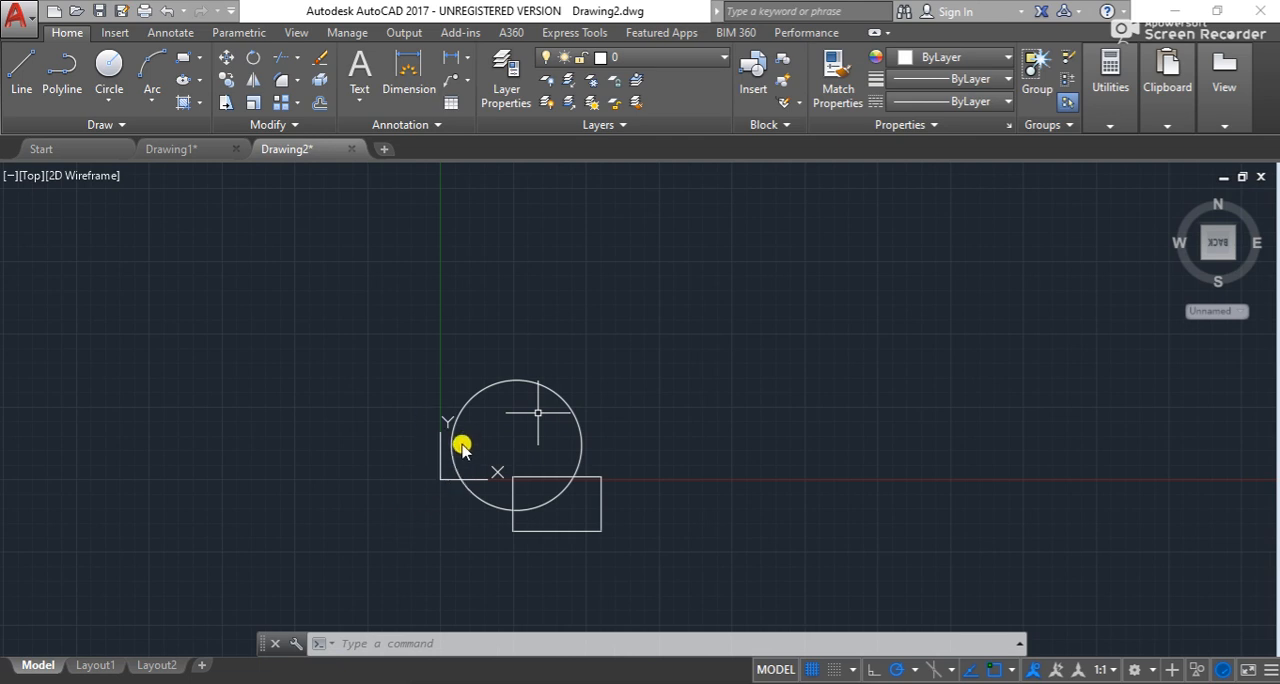
{"action": "scroll", "coordinate": [463, 443], "scroll_direction": "up", "scroll_amount": 4}
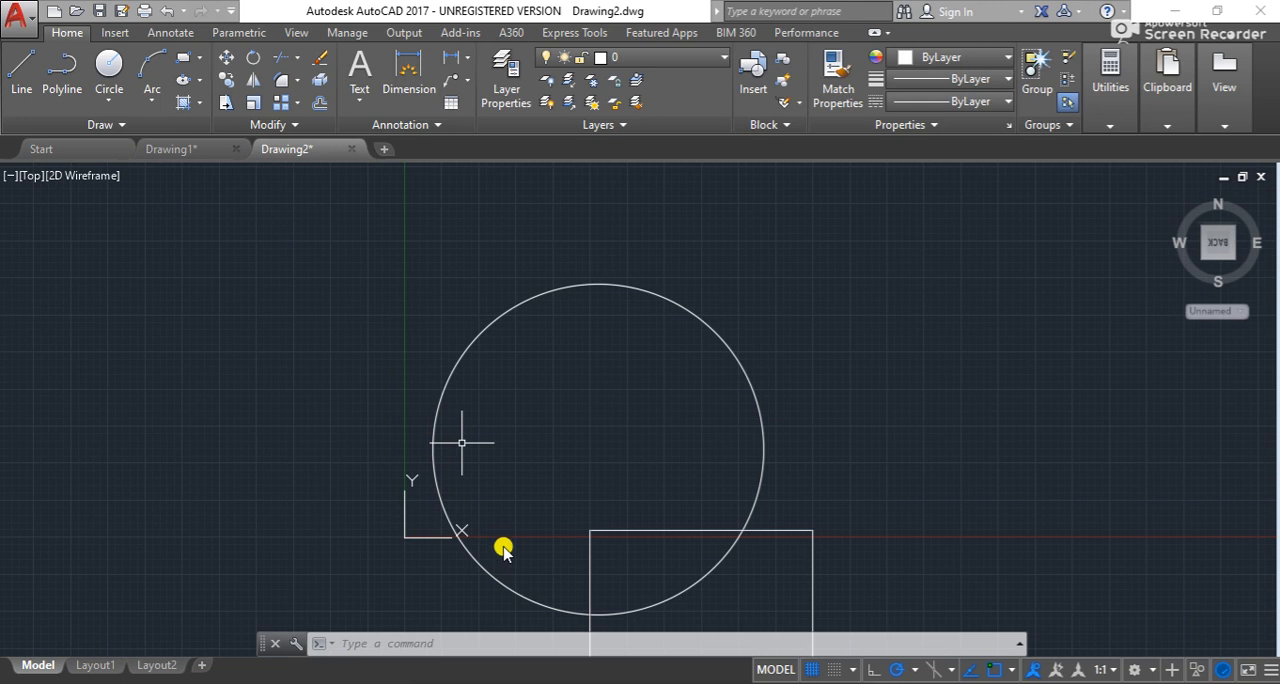
{"action": "scroll", "coordinate": [968, 515], "scroll_direction": "down", "scroll_amount": 1}
{"action": "scroll", "coordinate": [968, 515], "scroll_direction": "down", "scroll_amount": 3}
{"action": "scroll", "coordinate": [900, 516], "scroll_direction": "up", "scroll_amount": 3}
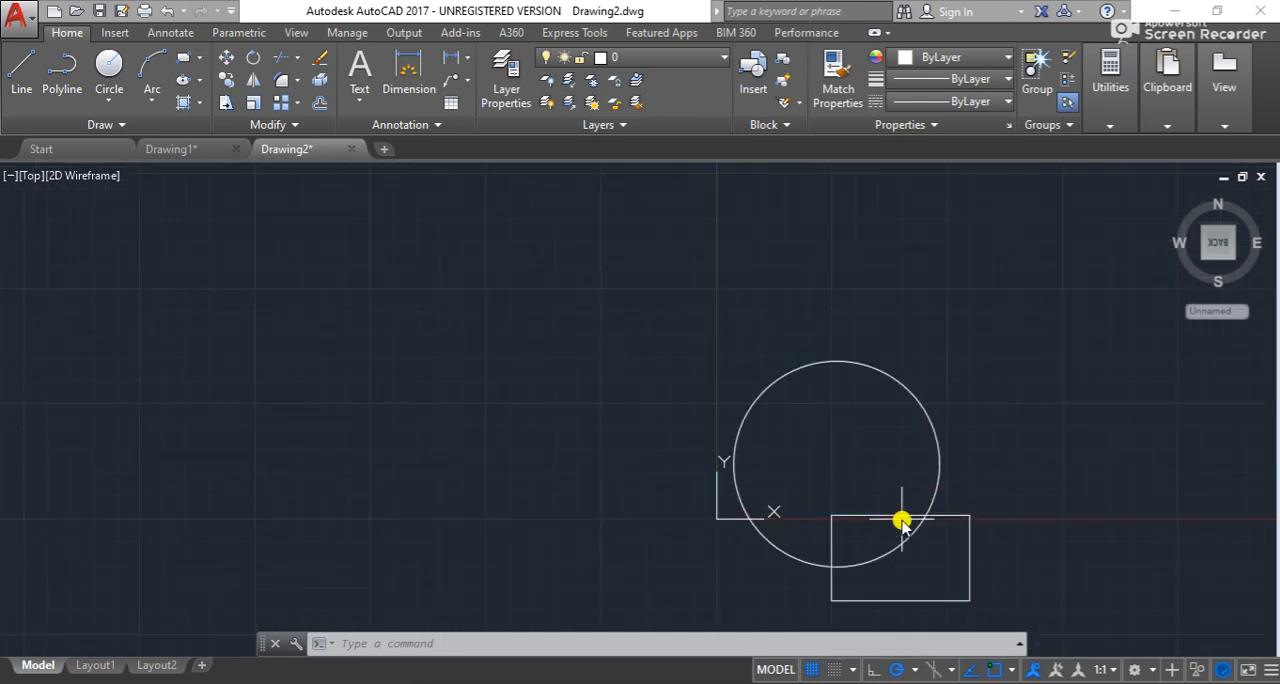
- Pan the drawing with the Pan command and inspect the circle and rectangle around the UCS icon
{"action": "right_click", "coordinate": [918, 304]}
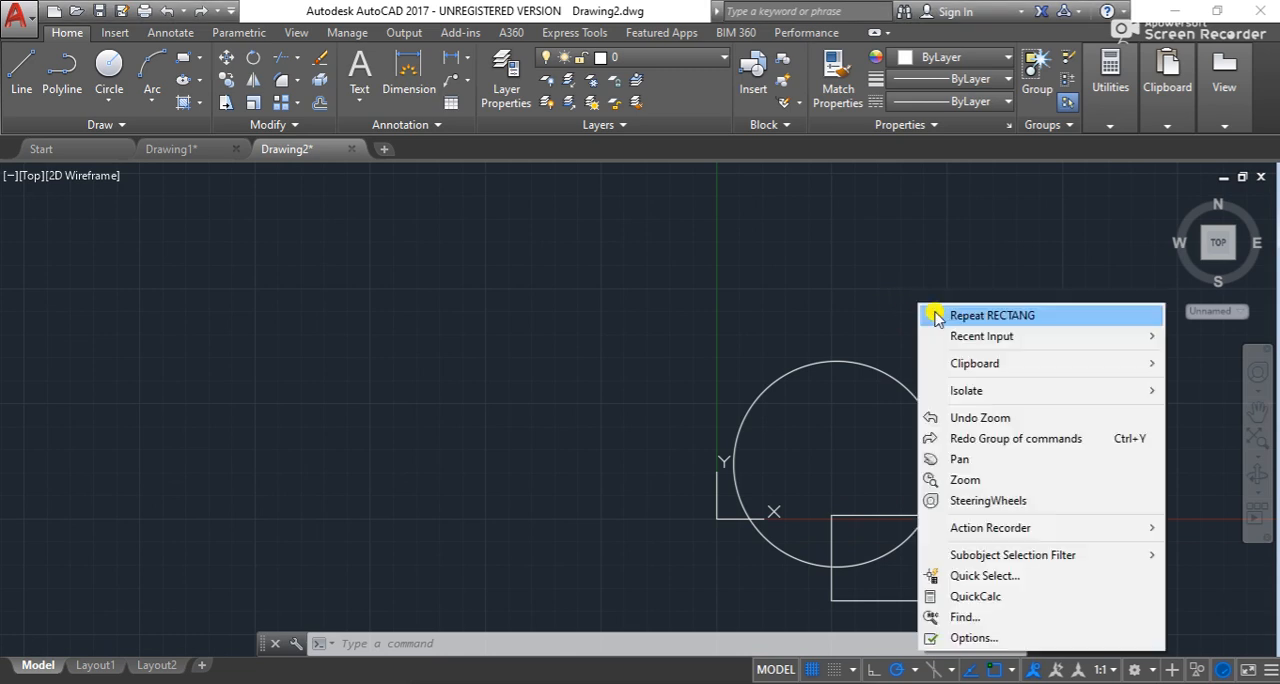
{"action": "left_click", "coordinate": [958, 459]}
{"action": "mouse_move", "coordinate": [960, 522]}
{"action": "left_mouse_down"}
{"action": "mouse_move", "coordinate": [918, 476]}
{"action": "mouse_move", "coordinate": [701, 383]}
{"action": "left_mouse_up"}
{"action": "scroll", "coordinate": [463, 335], "scroll_direction": "up", "scroll_amount": 4}
{"action": "scroll", "coordinate": [580, 400], "scroll_direction": "down", "scroll_amount": 4}
{"action": "scroll", "coordinate": [550, 412], "scroll_direction": "up", "scroll_amount": 4}
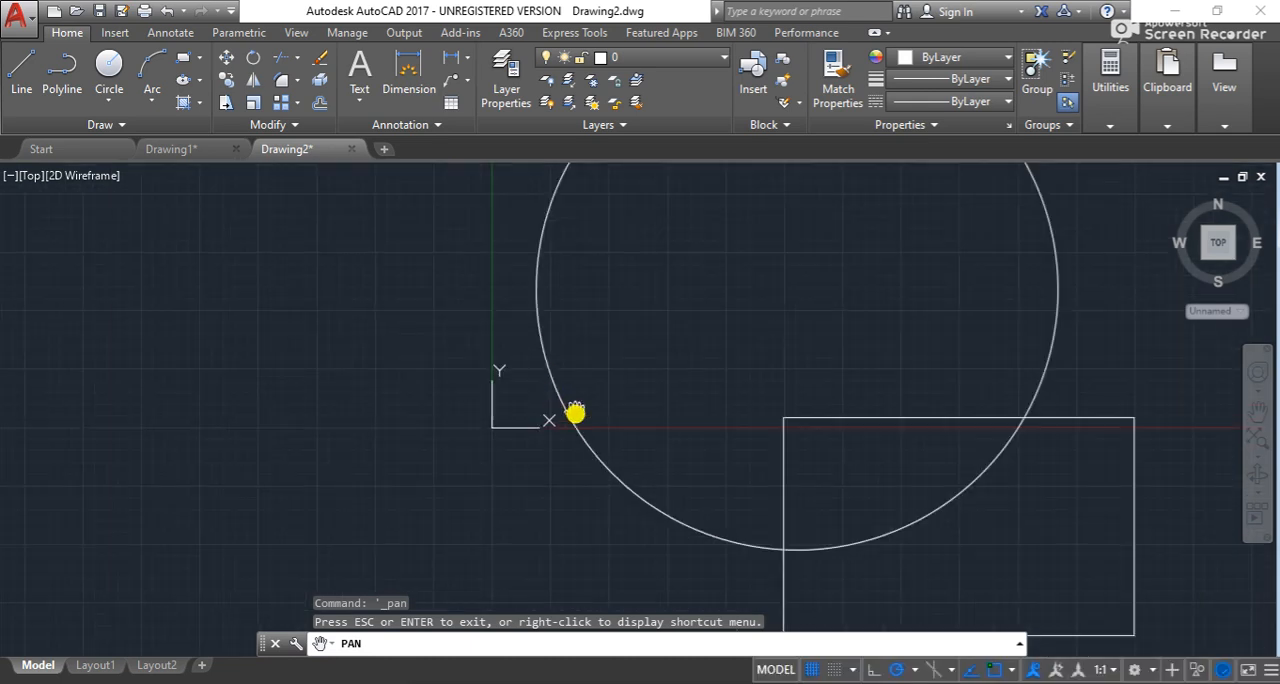
{"action": "scroll", "coordinate": [790, 494], "scroll_direction": "down", "scroll_amount": 4}
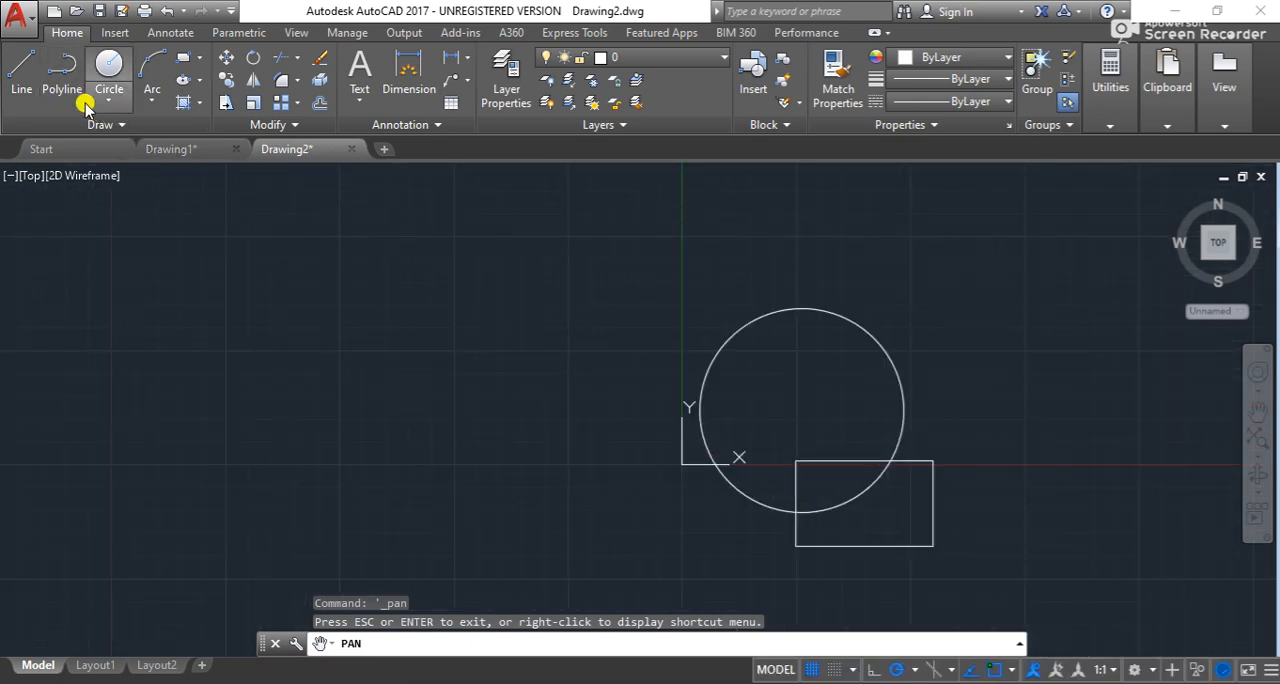
- Draw a larger circle by center and radius that encloses the existing circle, with its center slightly offset from that circle's center
{"action": "left_click", "coordinate": [119, 106]}
{"action": "left_click", "coordinate": [126, 129]}
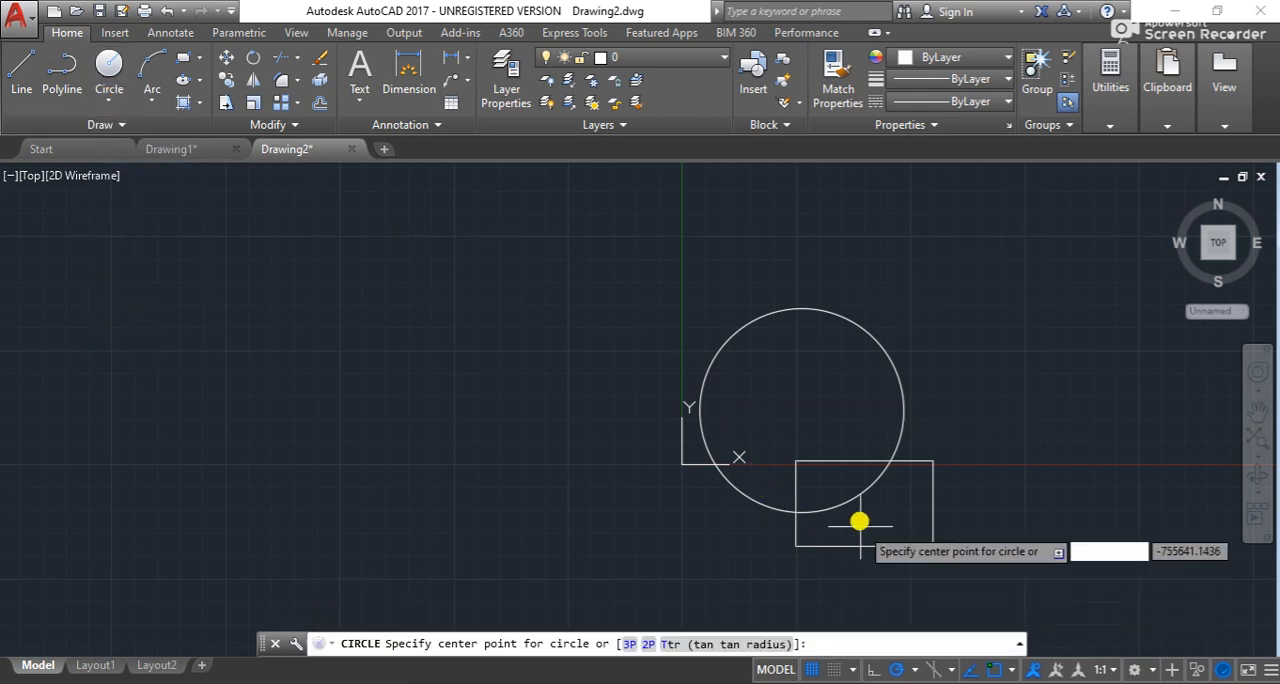
{"action": "left_click", "coordinate": [817, 391]}
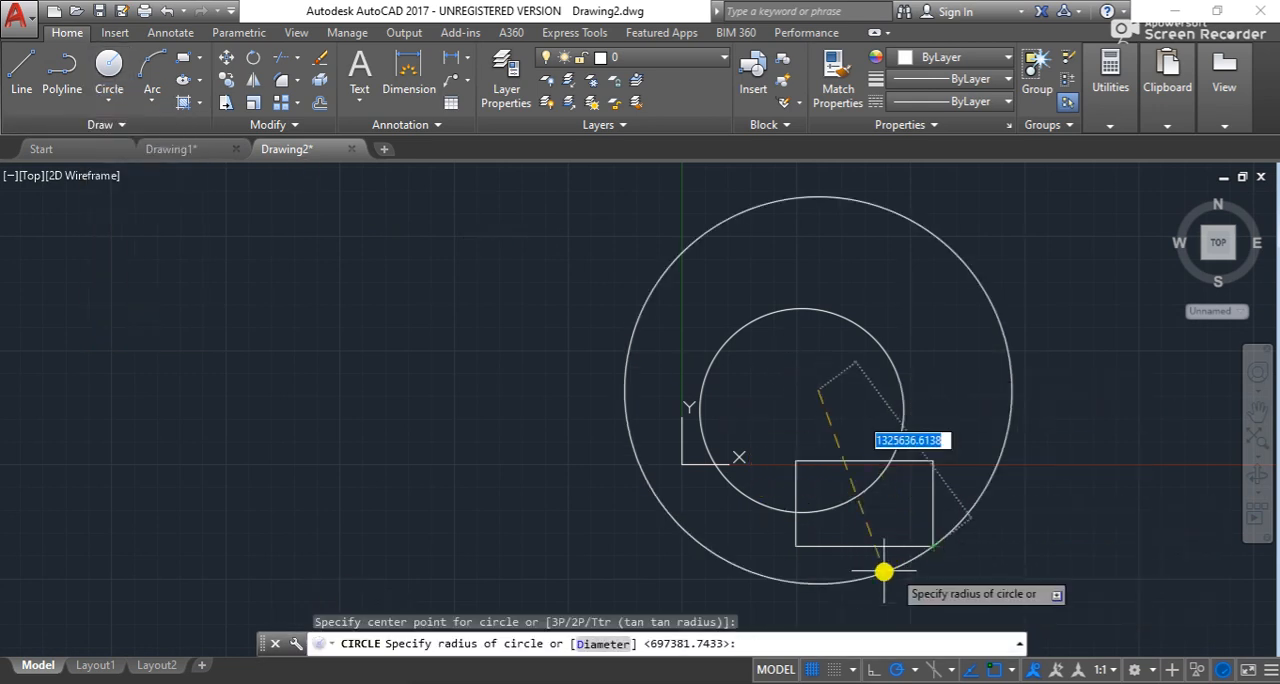
{"action": "left_click", "coordinate": [929, 497]}
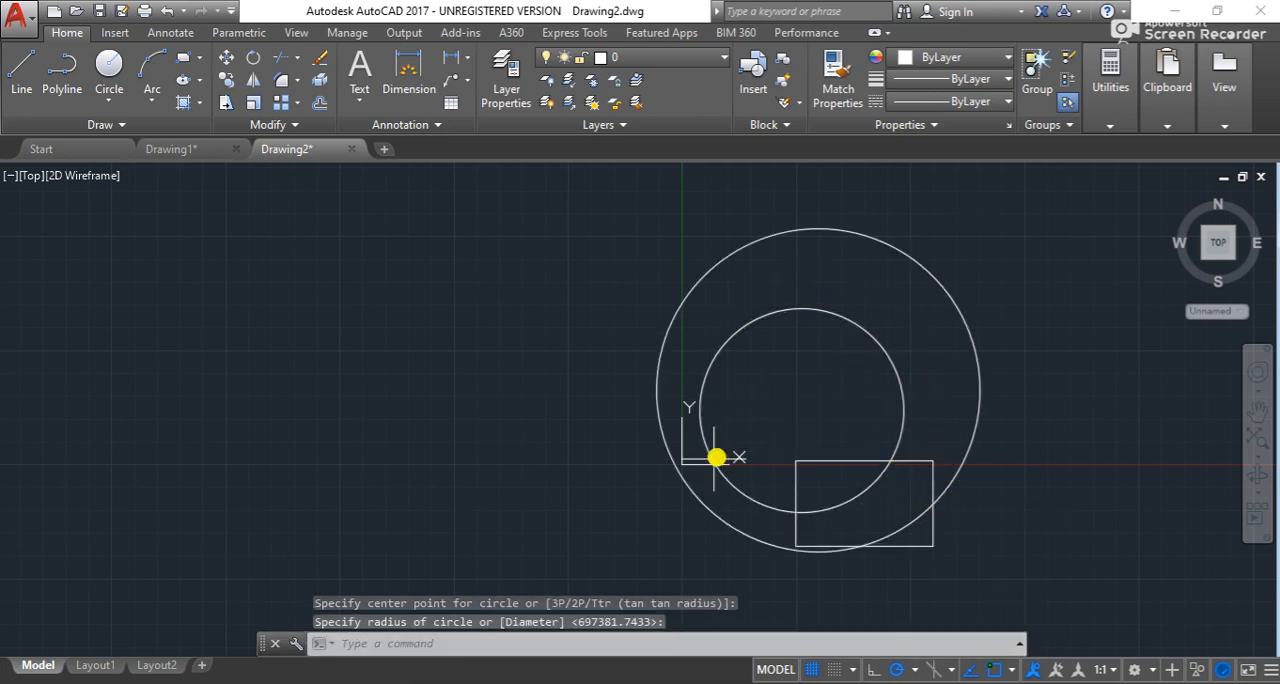
{"action": "scroll", "coordinate": [683, 468], "scroll_direction": "up", "scroll_amount": 2}
{"action": "scroll", "coordinate": [685, 466], "scroll_direction": "down", "scroll_amount": 4}
{"action": "scroll", "coordinate": [680, 466], "scroll_direction": "up", "scroll_amount": 4}
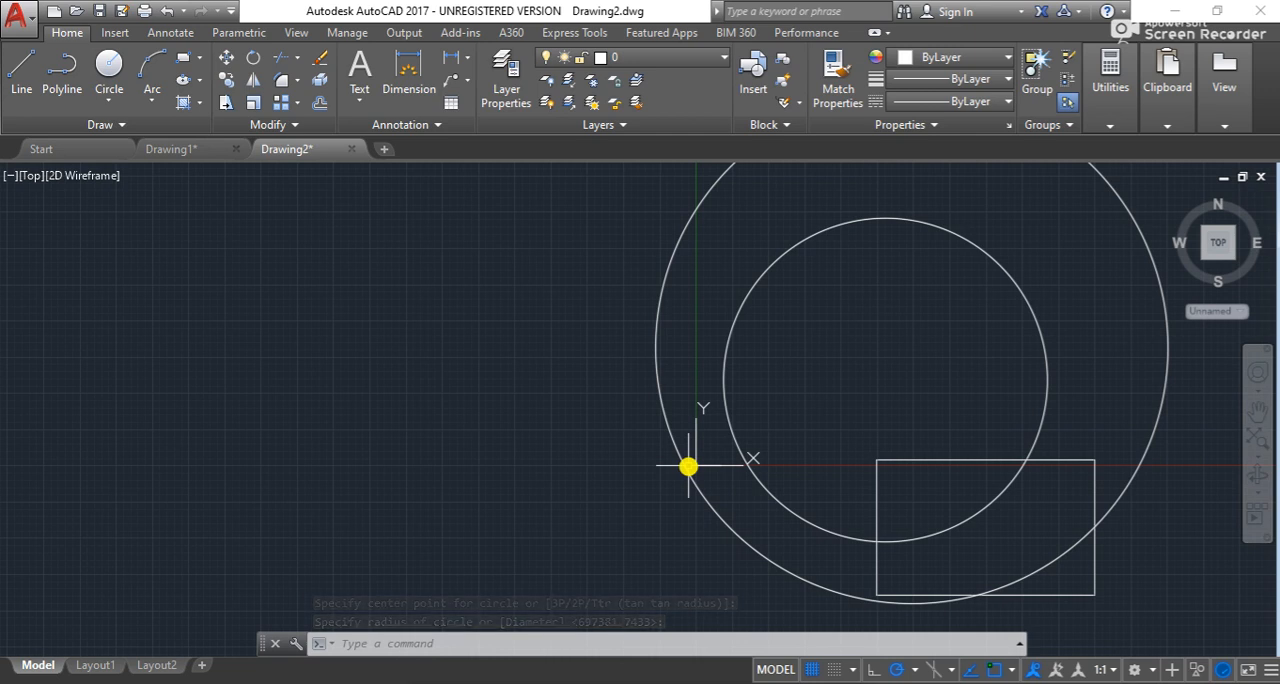
{"action": "key", "text": "Escape"}
{"action": "key", "text": "Escape"}
{"action": "key", "text": "Escape"}
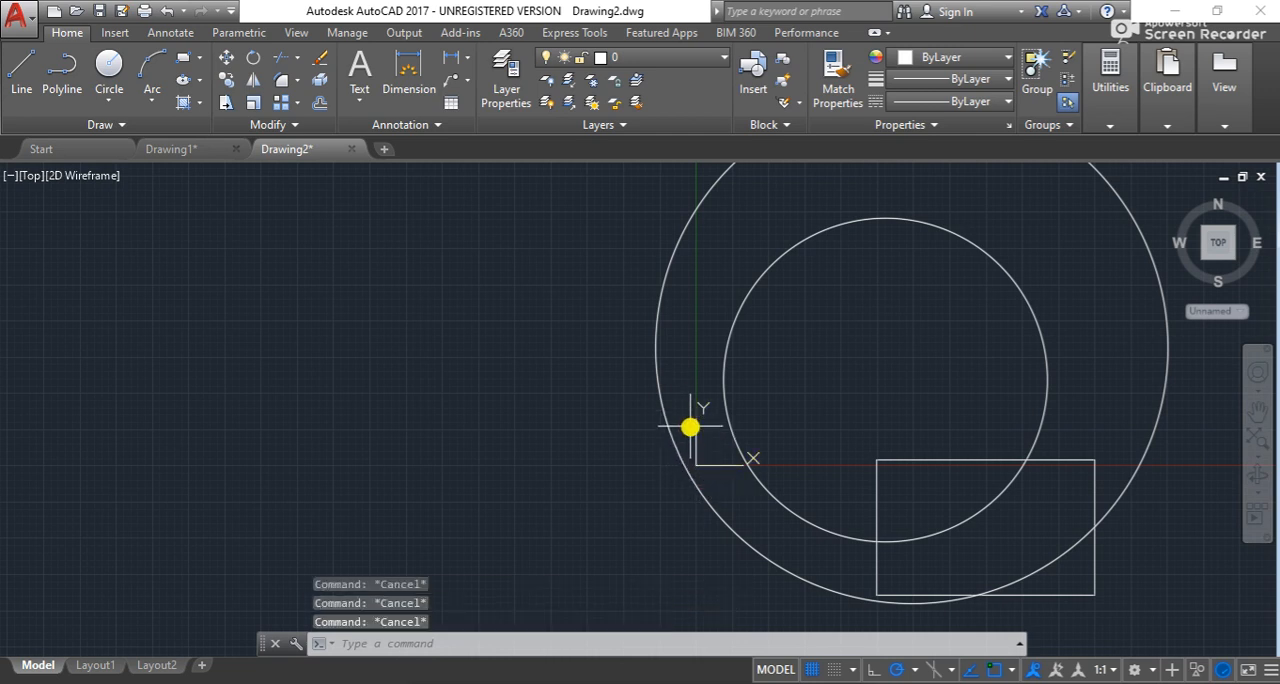
- Turn off the display of the UCS icon at the origin
{"action": "scroll", "coordinate": [701, 474], "scroll_direction": "up", "scroll_amount": 2}
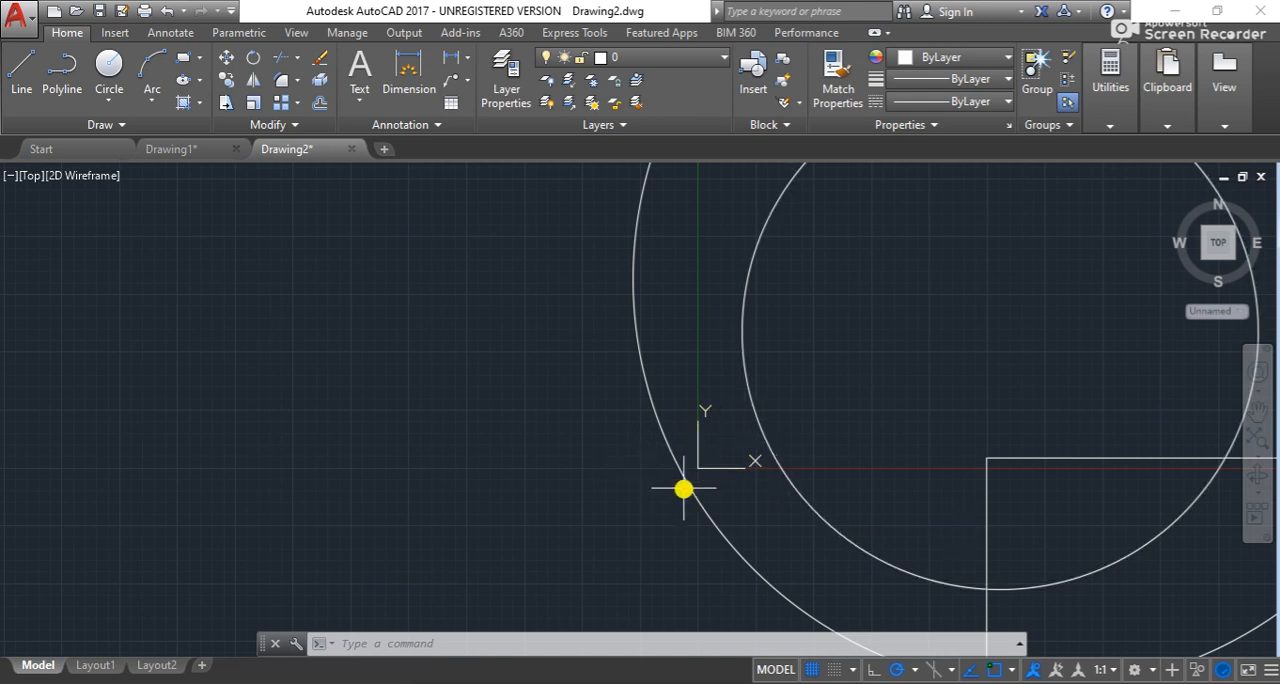
{"action": "scroll", "coordinate": [700, 465], "scroll_direction": "up", "scroll_amount": 4}
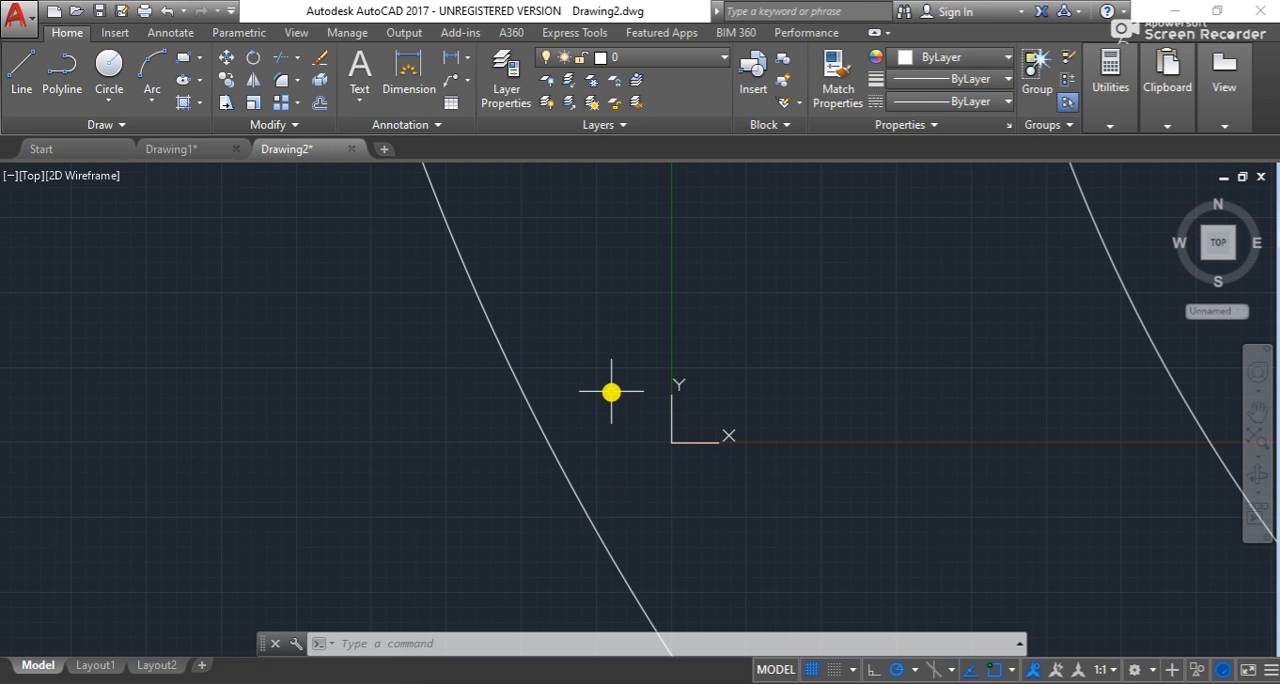
{"action": "left_click", "coordinate": [672, 442]}
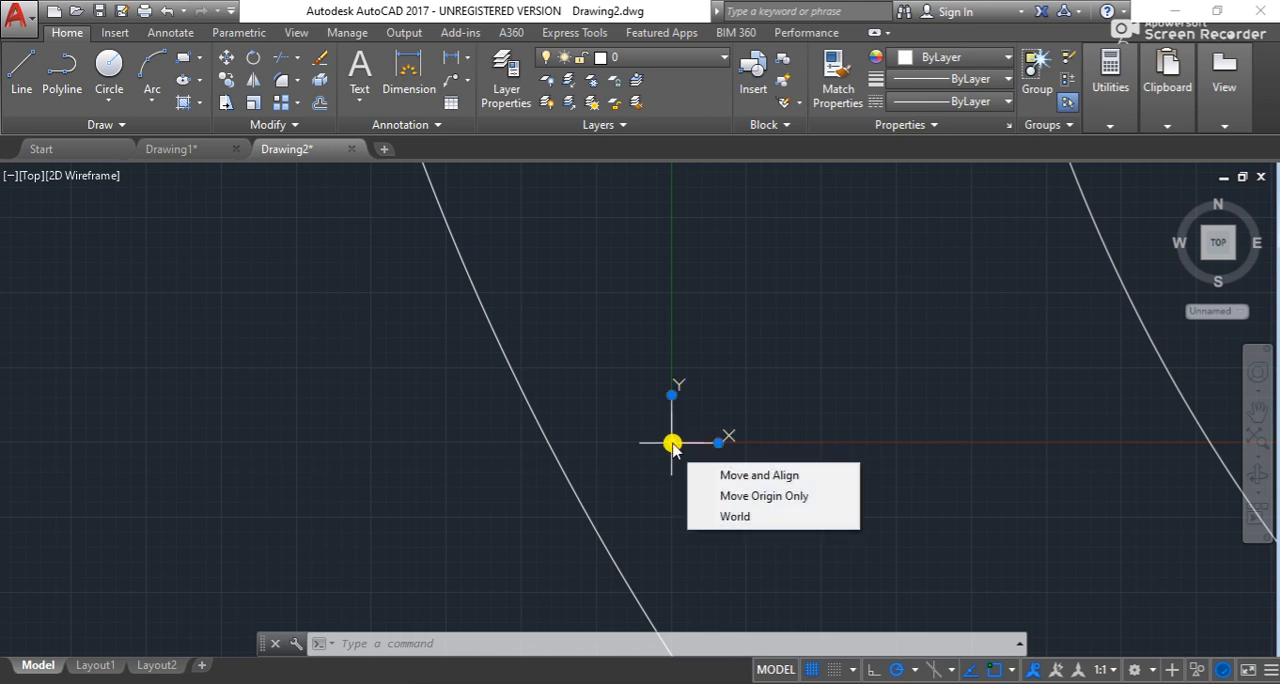
{"action": "right_click", "coordinate": [673, 446]}
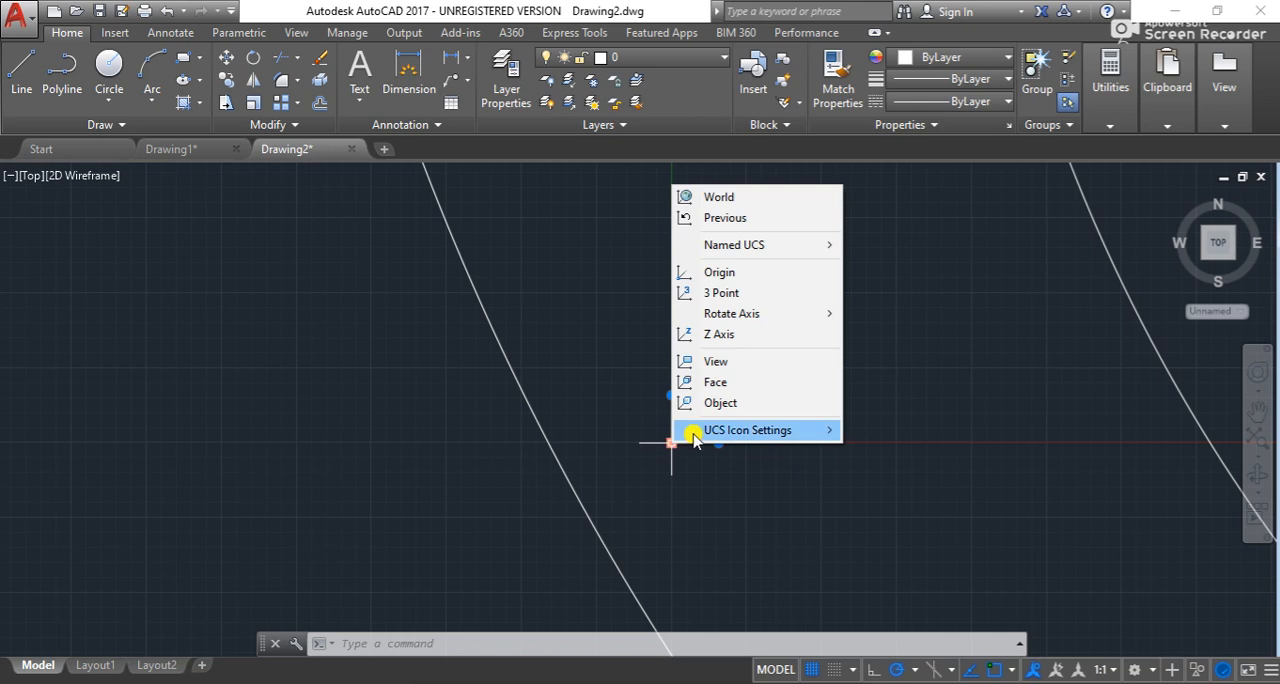
{"action": "mouse_move", "coordinate": [694, 440]}
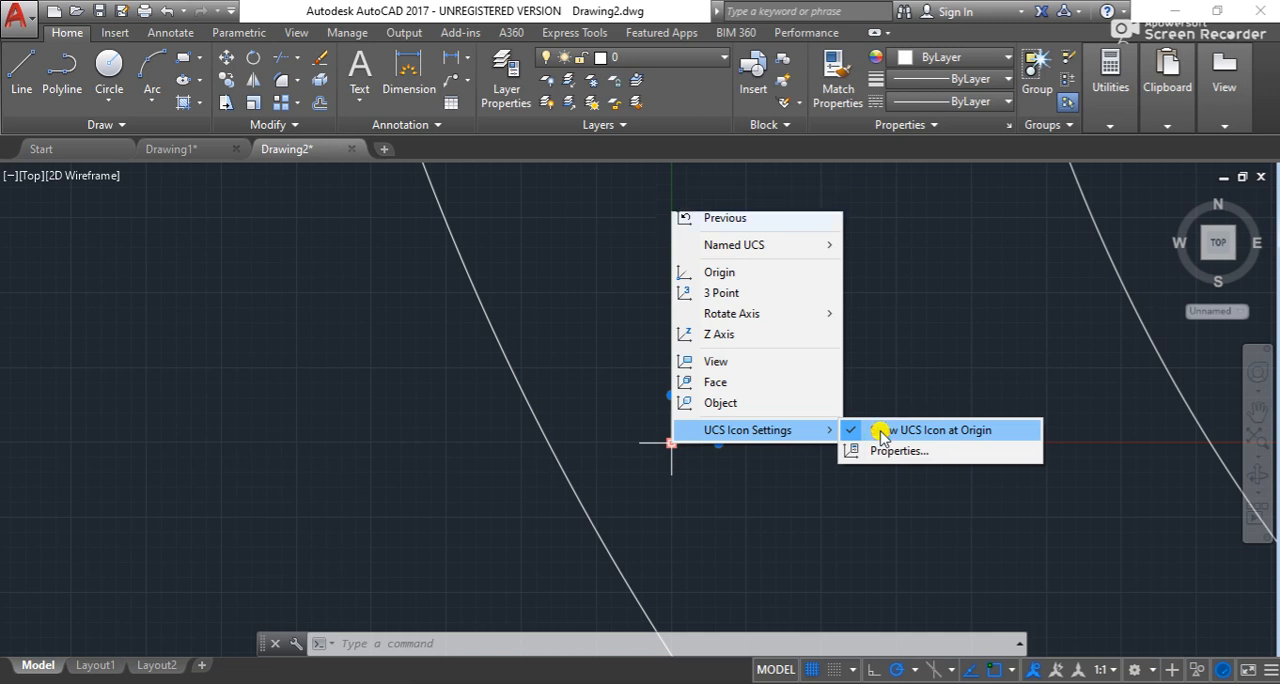
{"action": "left_click", "coordinate": [880, 432]}
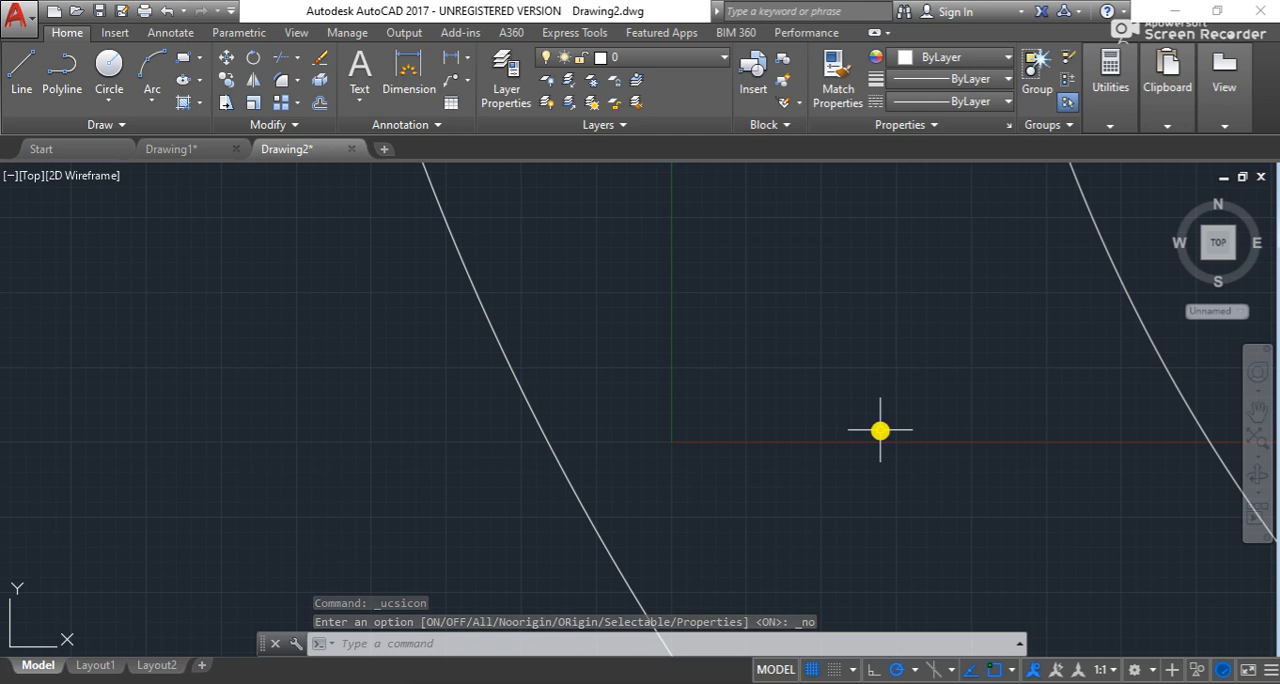
{"action": "scroll", "coordinate": [708, 499], "scroll_direction": "down", "scroll_amount": 3}
{"action": "scroll", "coordinate": [708, 499], "scroll_direction": "down", "scroll_amount": 3}
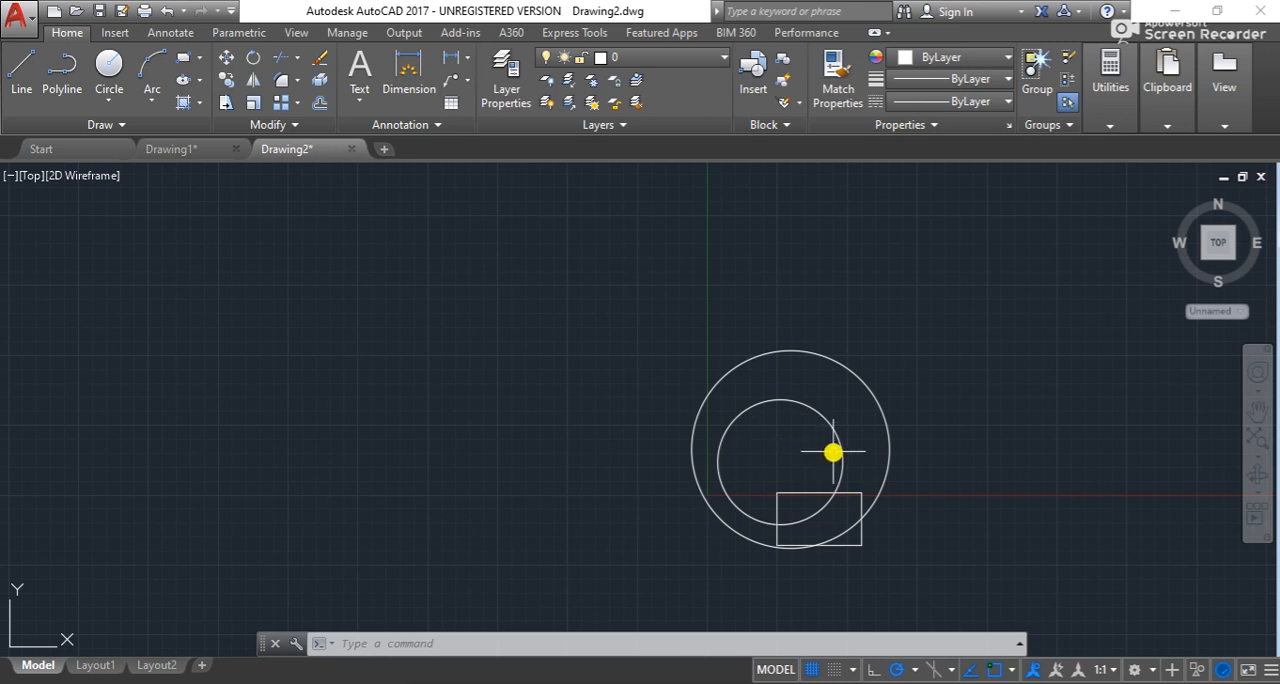
{"action": "scroll", "coordinate": [835, 453], "scroll_direction": "up", "scroll_amount": 3}
{"action": "scroll", "coordinate": [838, 457], "scroll_direction": "down", "scroll_amount": 4}
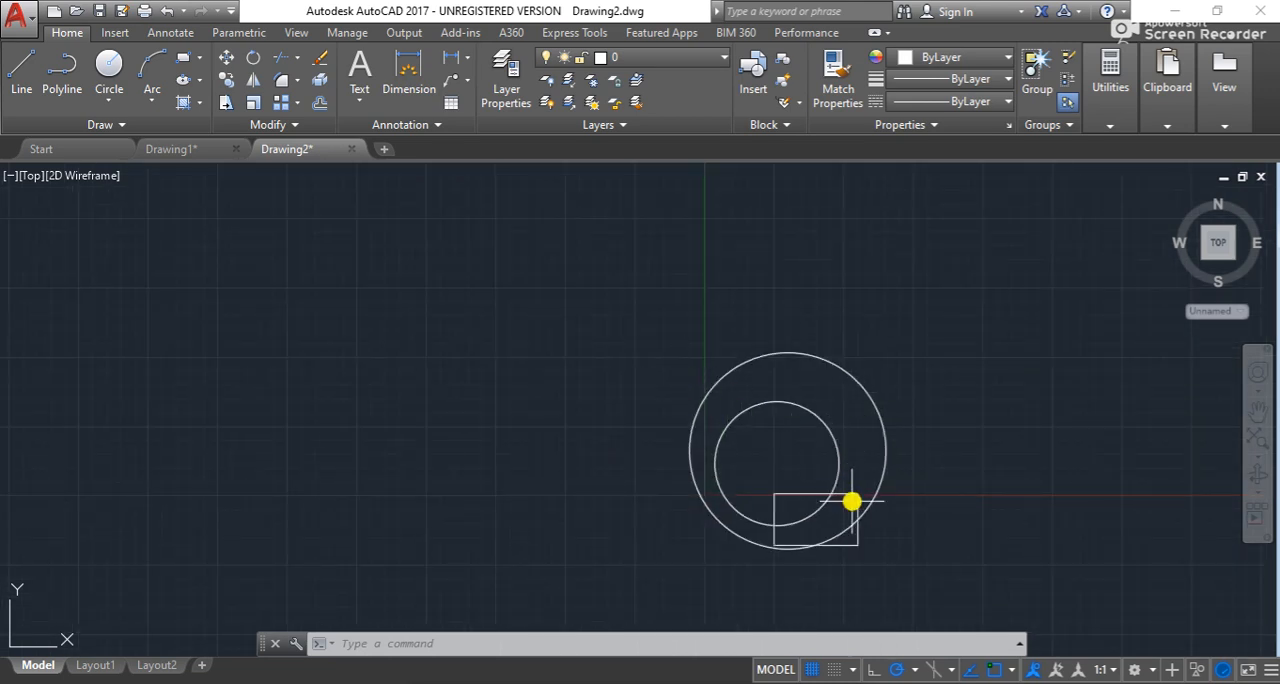
{"action": "scroll", "coordinate": [825, 515], "scroll_direction": "up", "scroll_amount": 2}
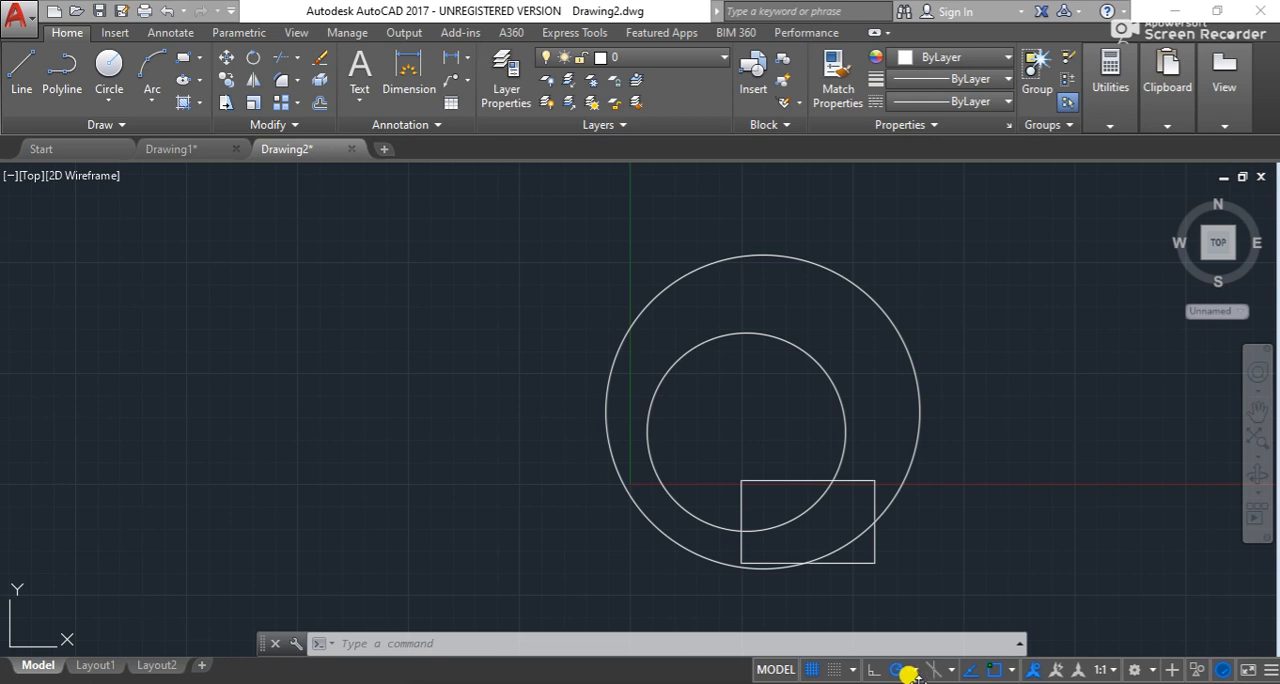
- Turn on snap in the Drafting Settings and apply the change
{"action": "left_click", "coordinate": [851, 672]}
{"action": "left_click", "coordinate": [851, 644]}
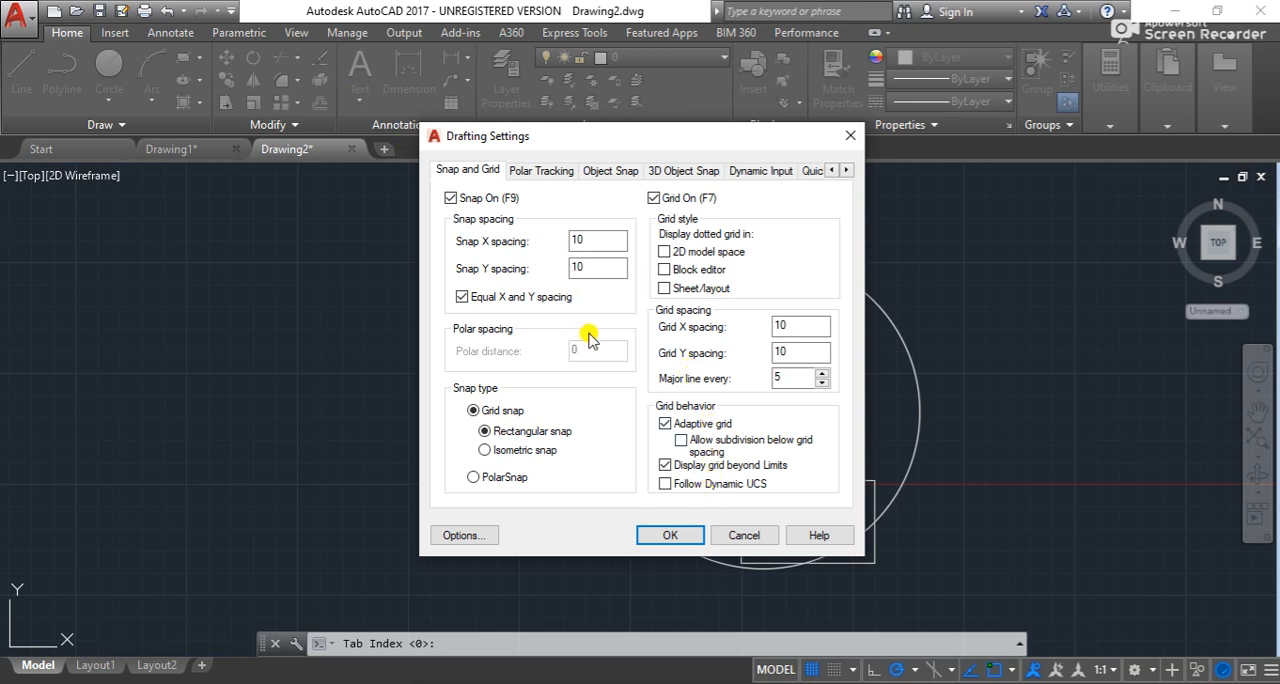
{"action": "left_click", "coordinate": [676, 538]}
- Examine the grid and the drawn shapes at different zoom levels
{"action": "scroll", "coordinate": [503, 349], "scroll_direction": "up", "scroll_amount": 3}
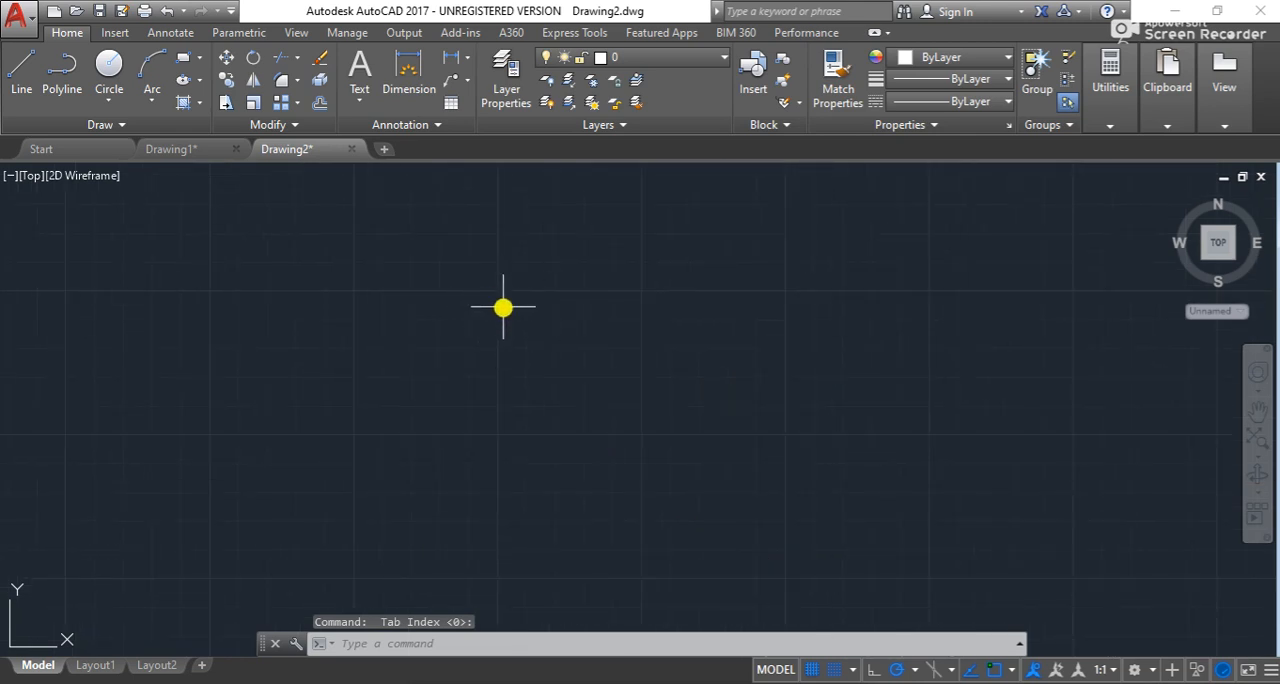
{"action": "scroll", "coordinate": [568, 324], "scroll_direction": "down", "scroll_amount": 4}
{"action": "scroll", "coordinate": [660, 354], "scroll_direction": "down", "scroll_amount": 3}
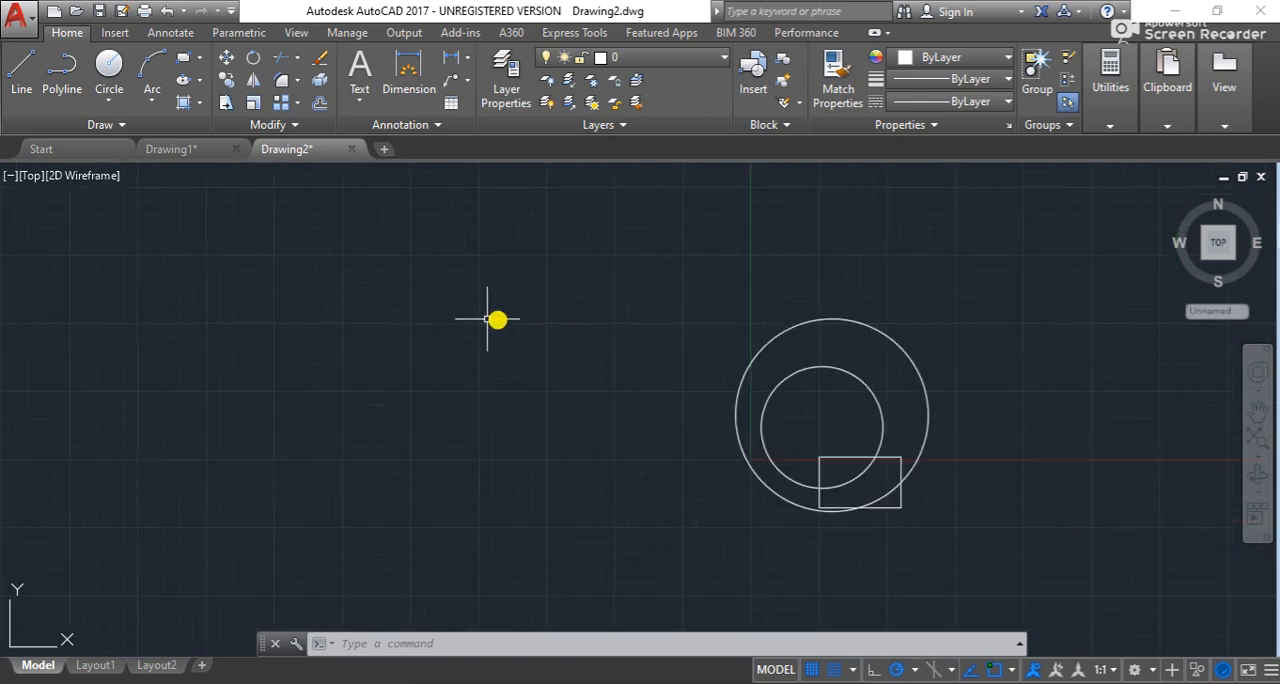
{"action": "scroll", "coordinate": [811, 338], "scroll_direction": "up", "scroll_amount": 6}
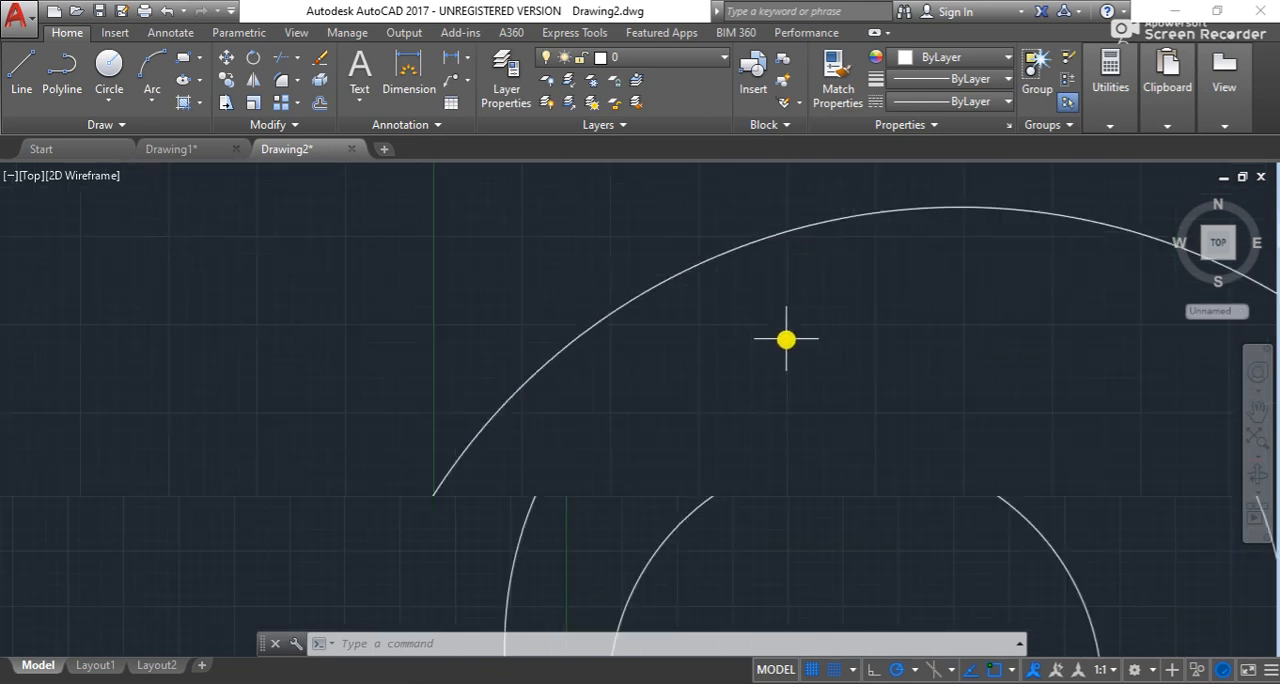
{"action": "scroll", "coordinate": [767, 325], "scroll_direction": "up", "scroll_amount": 2}
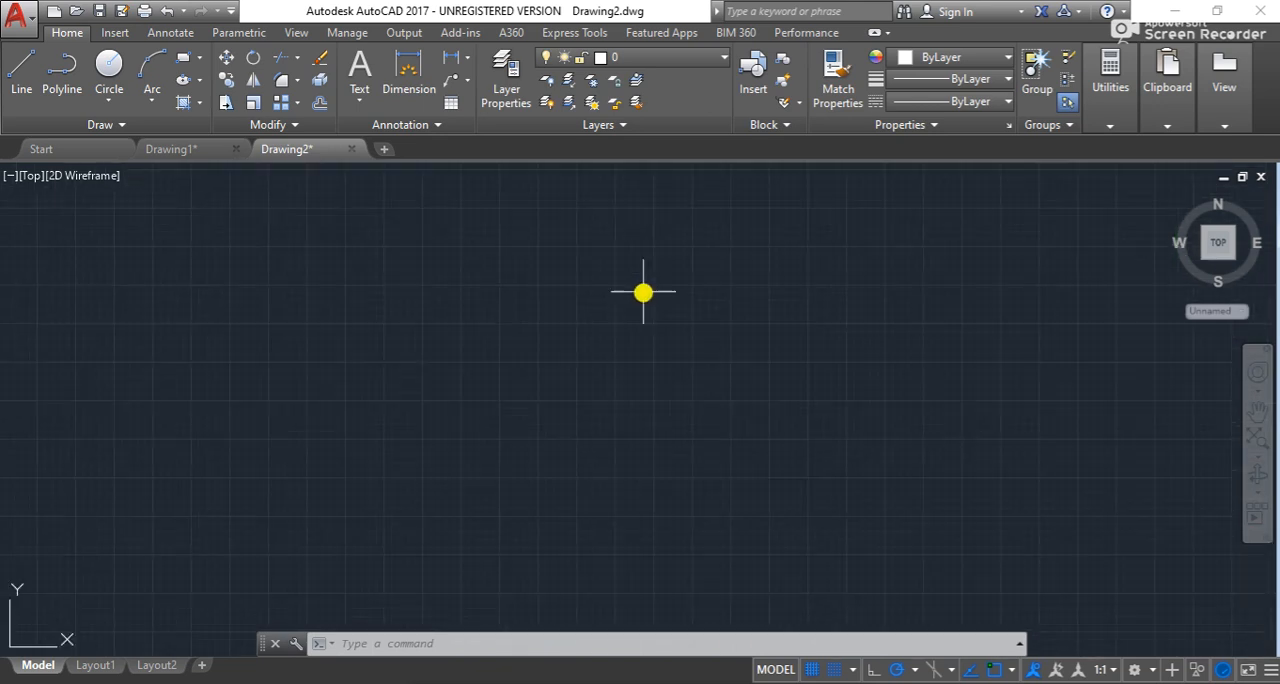
{"action": "scroll", "coordinate": [611, 287], "scroll_direction": "up", "scroll_amount": 5}
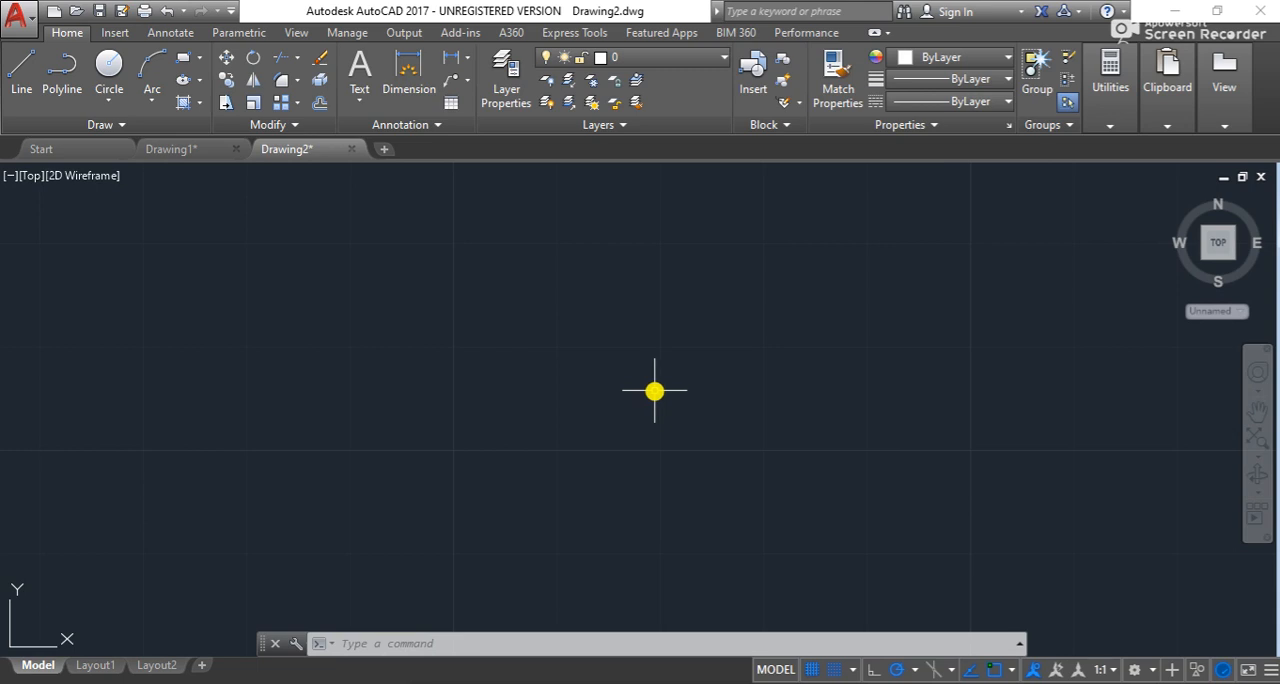
{"action": "scroll", "coordinate": [677, 313], "scroll_direction": "down", "scroll_amount": 1}
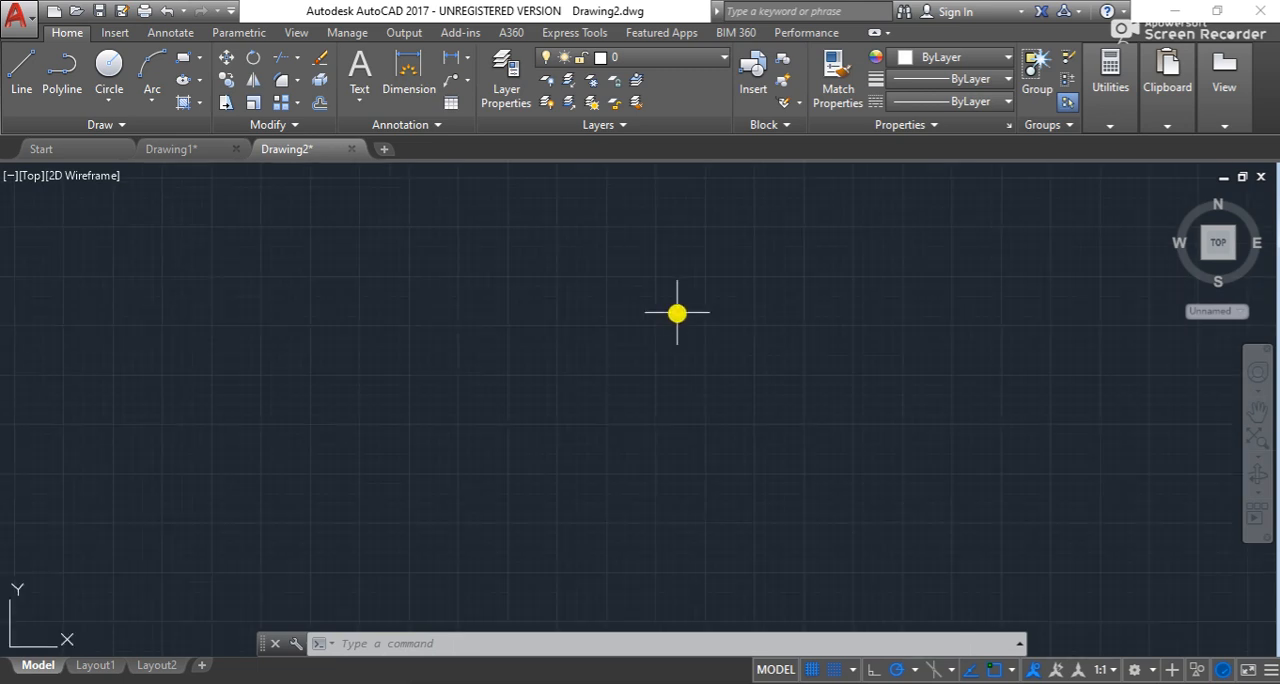
{"action": "scroll", "coordinate": [697, 335], "scroll_direction": "down", "scroll_amount": 5}
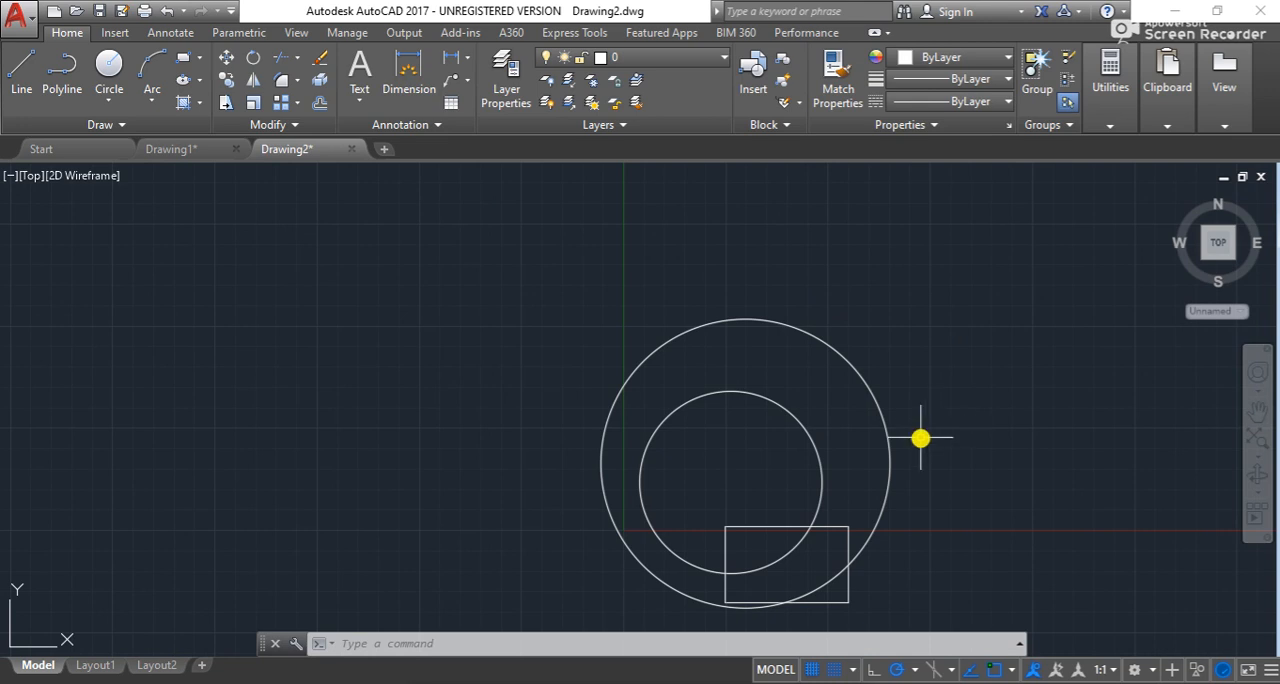
{"action": "scroll", "coordinate": [828, 305], "scroll_direction": "up", "scroll_amount": 8}
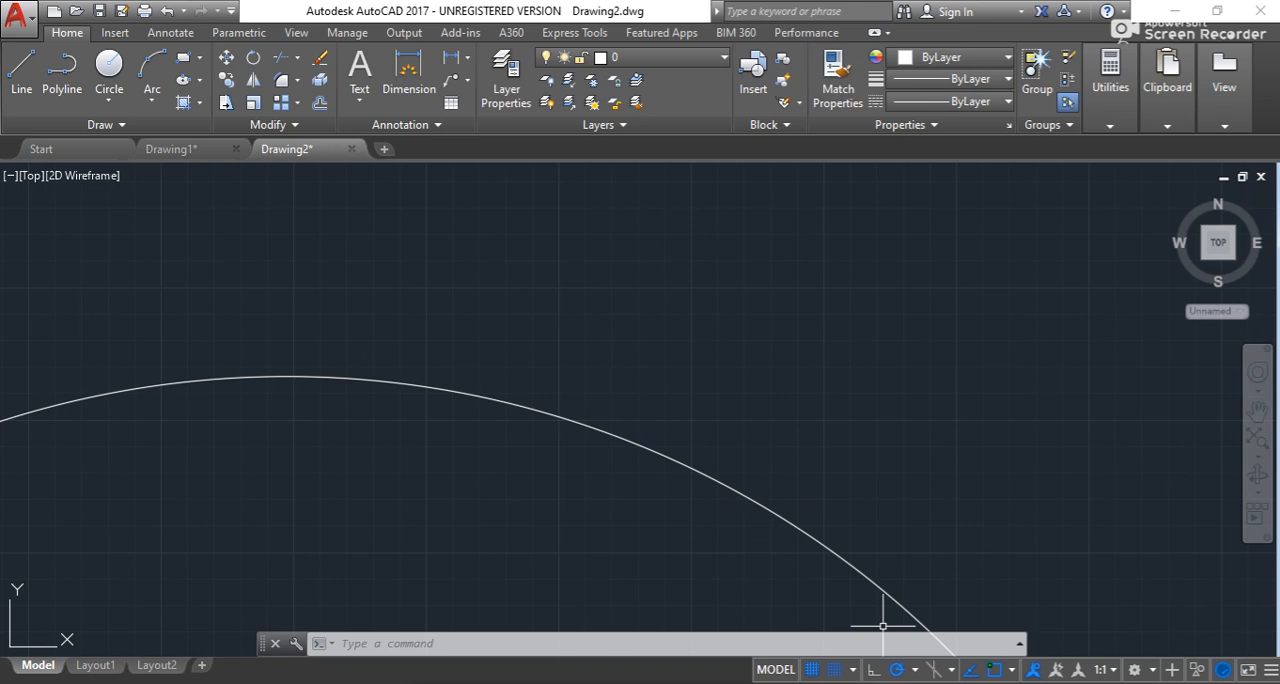
- Review the polar angle options and the Polar Tracking settings in the Drafting Settings, then close them
{"action": "left_click", "coordinate": [915, 669]}
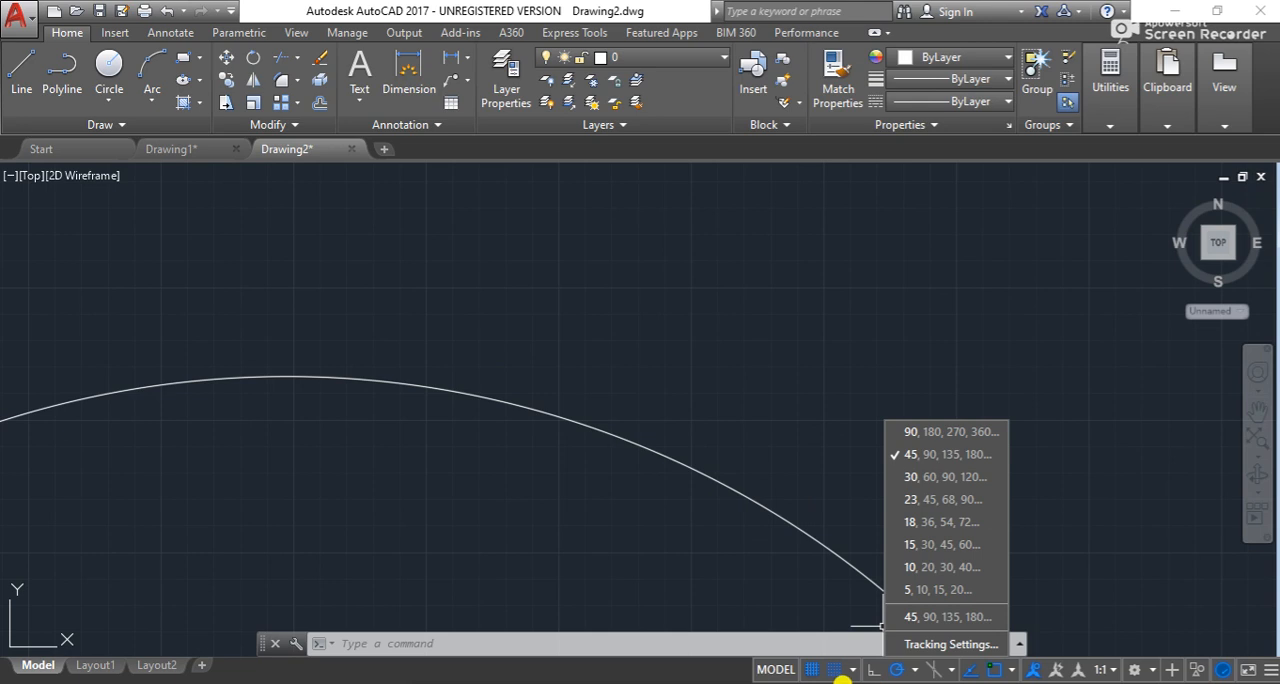
{"action": "left_click", "coordinate": [852, 670]}
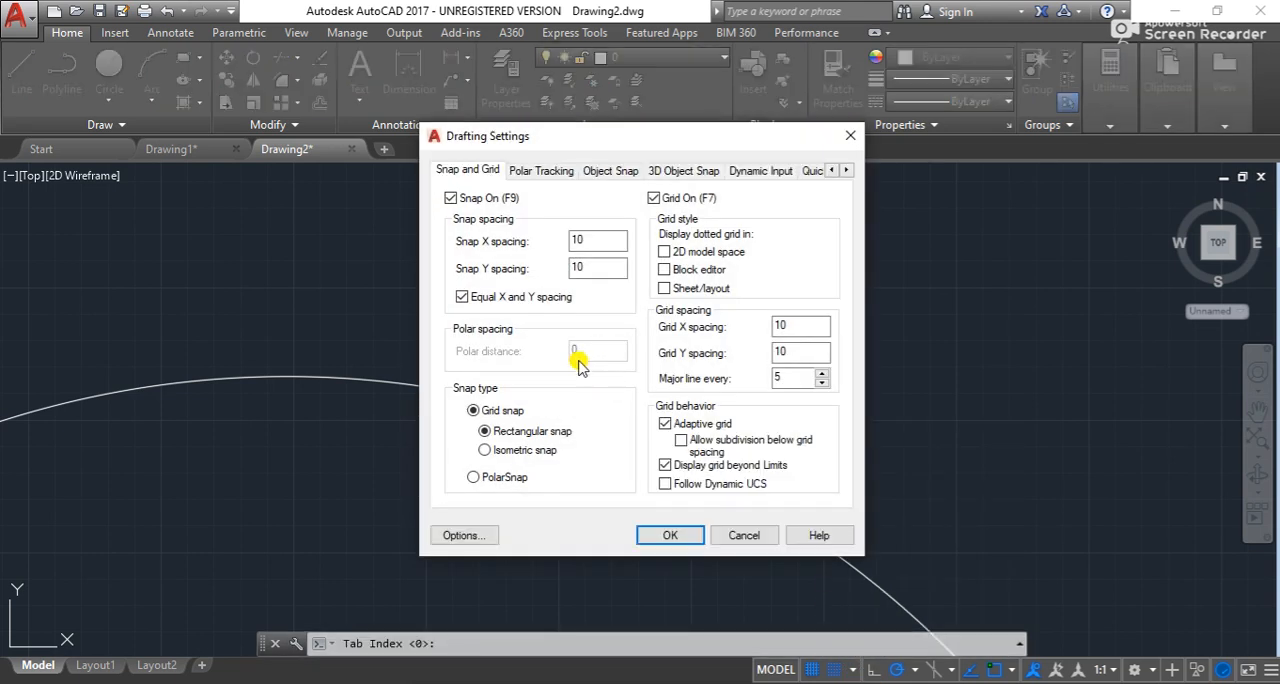
{"action": "left_click", "coordinate": [533, 174]}
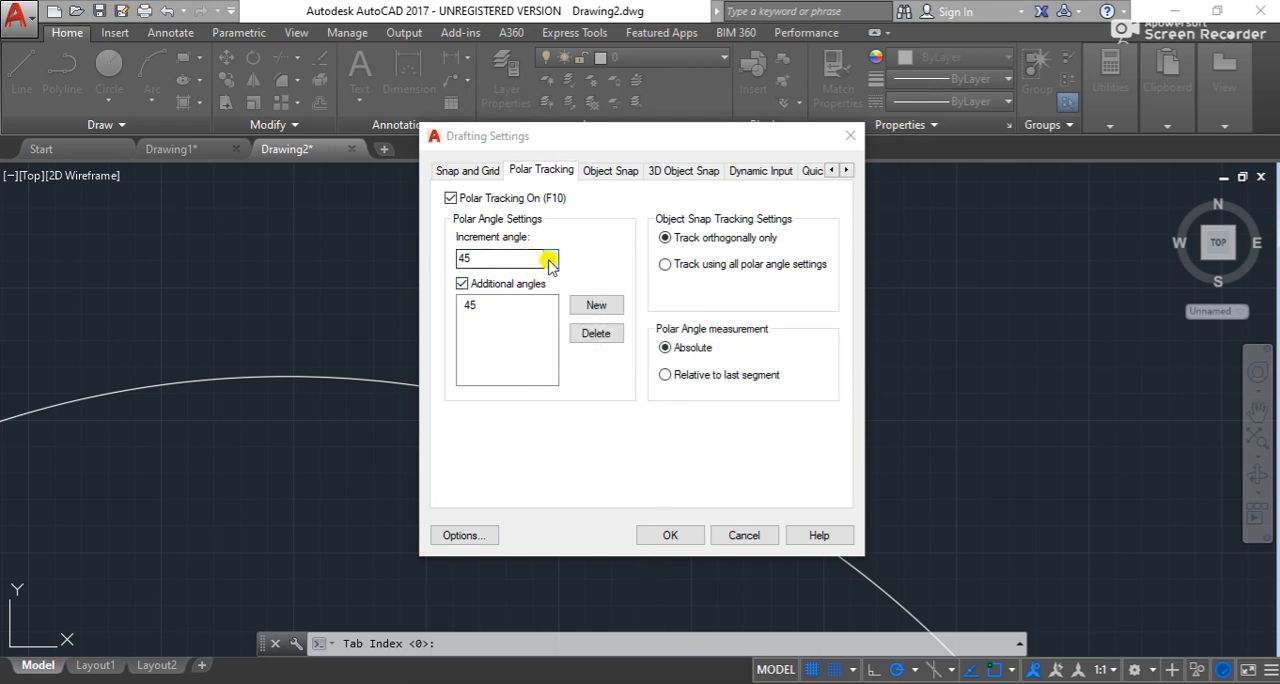
{"action": "left_click", "coordinate": [670, 540]}
{"action": "left_click", "coordinate": [662, 536]}
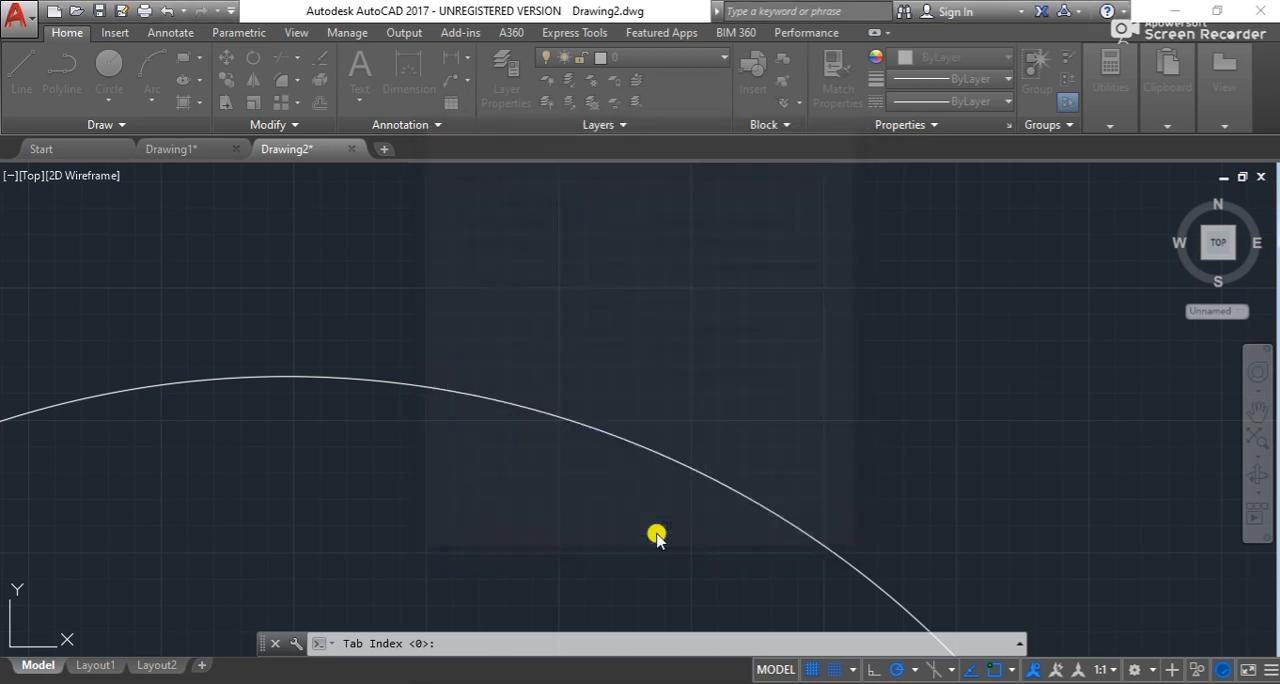
- Draw a short horizontal line just above the outer circle, adding no further segment
{"action": "left_click", "coordinate": [16, 92]}
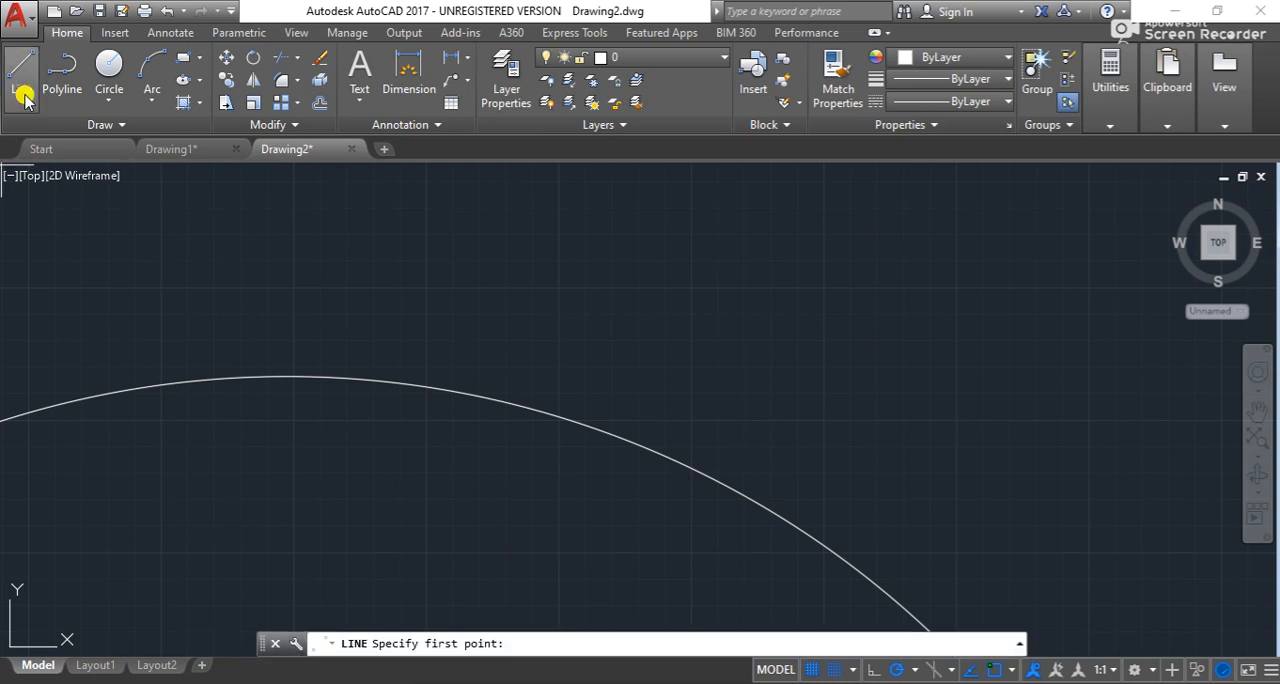
{"action": "left_click", "coordinate": [470, 288]}
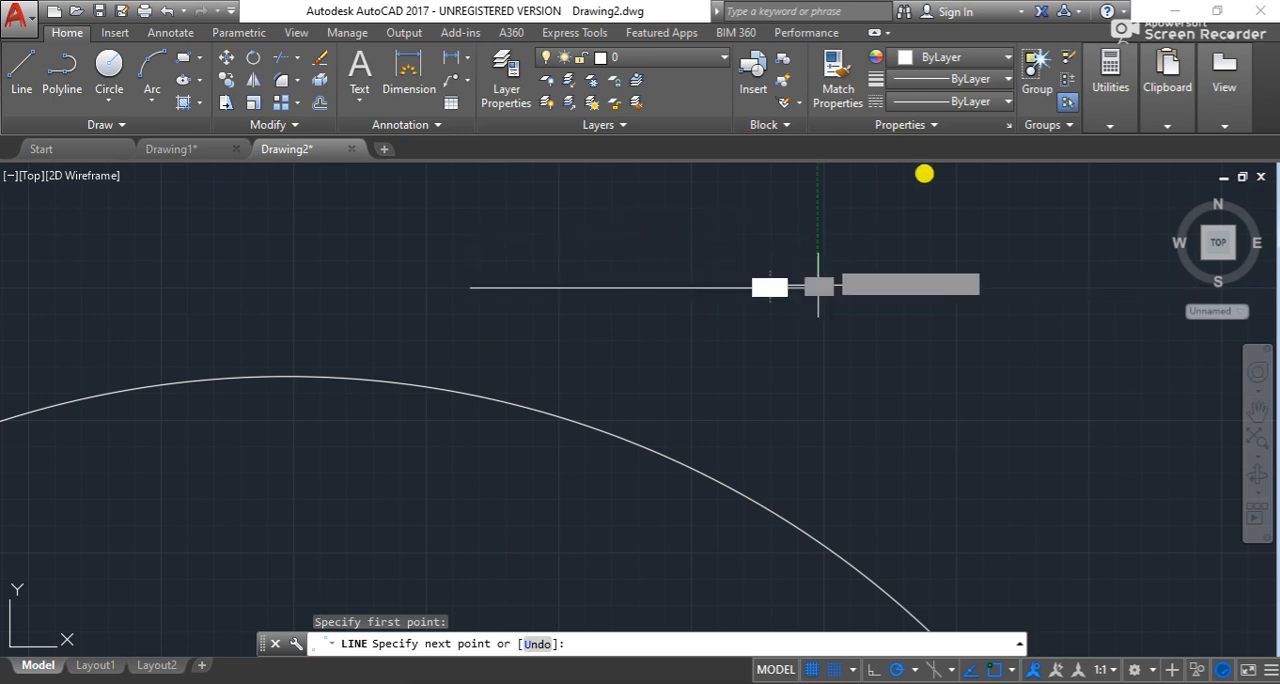
{"action": "left_click", "coordinate": [818, 288]}
{"action": "scroll", "coordinate": [978, 172], "scroll_direction": "down", "scroll_amount": 3}
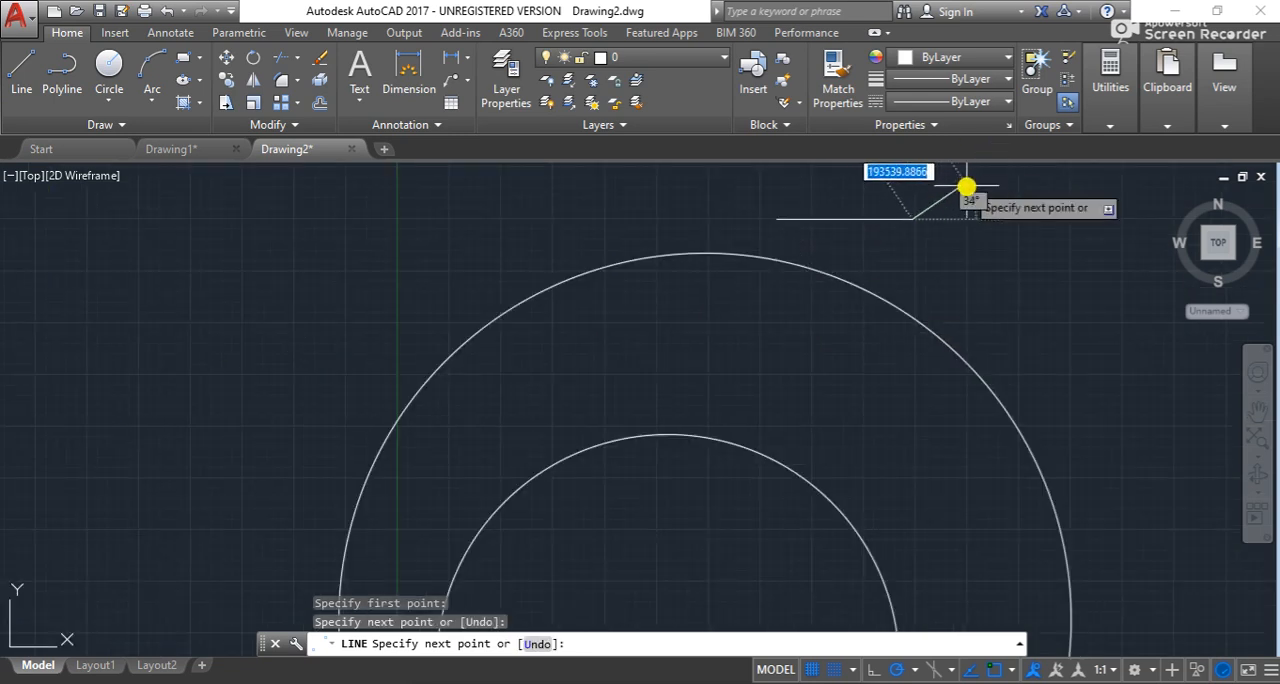
{"action": "right_click", "coordinate": [991, 237]}
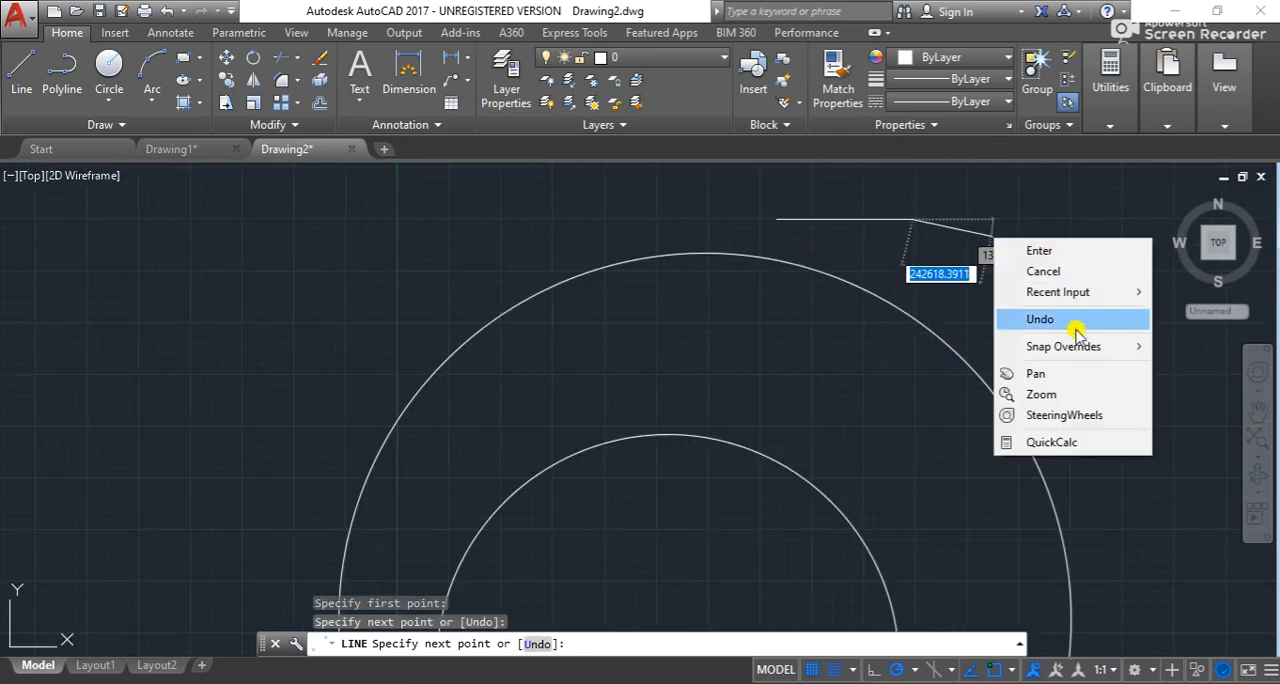
{"action": "left_click", "coordinate": [1035, 373]}
{"action": "mouse_move", "coordinate": [1000, 255]}
{"action": "left_mouse_down"}
{"action": "mouse_move", "coordinate": [946, 346]}
{"action": "mouse_move", "coordinate": [731, 431]}
{"action": "left_mouse_up"}
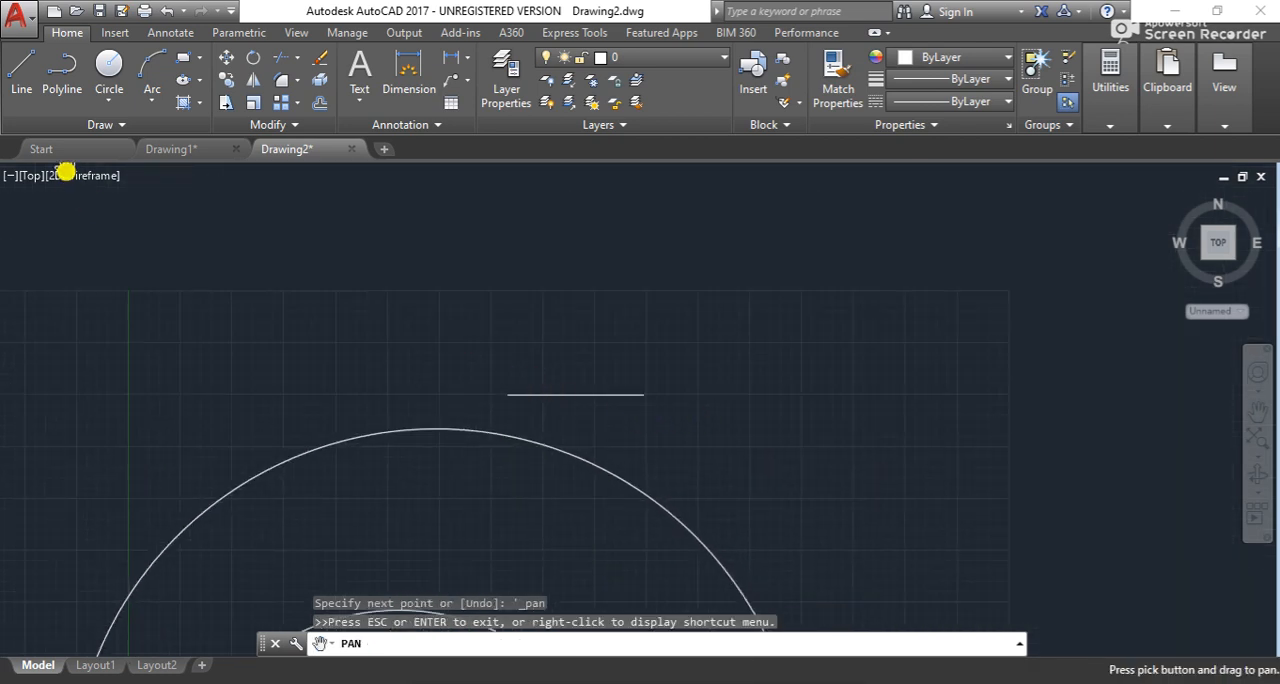
- Draw connected segments from the short line's right endpoint: one rising, one falling, one horizontal, and one about 312470 long at 45°
{"action": "left_click", "coordinate": [21, 68]}
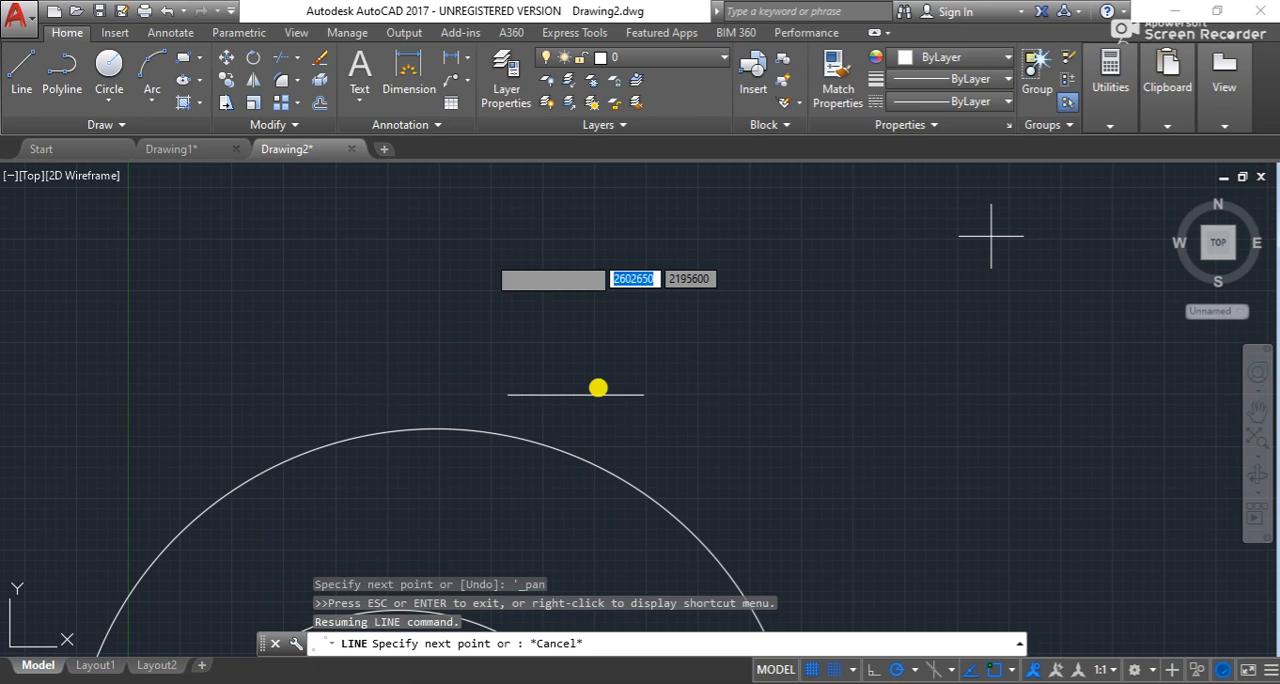
{"action": "left_click", "coordinate": [640, 394]}
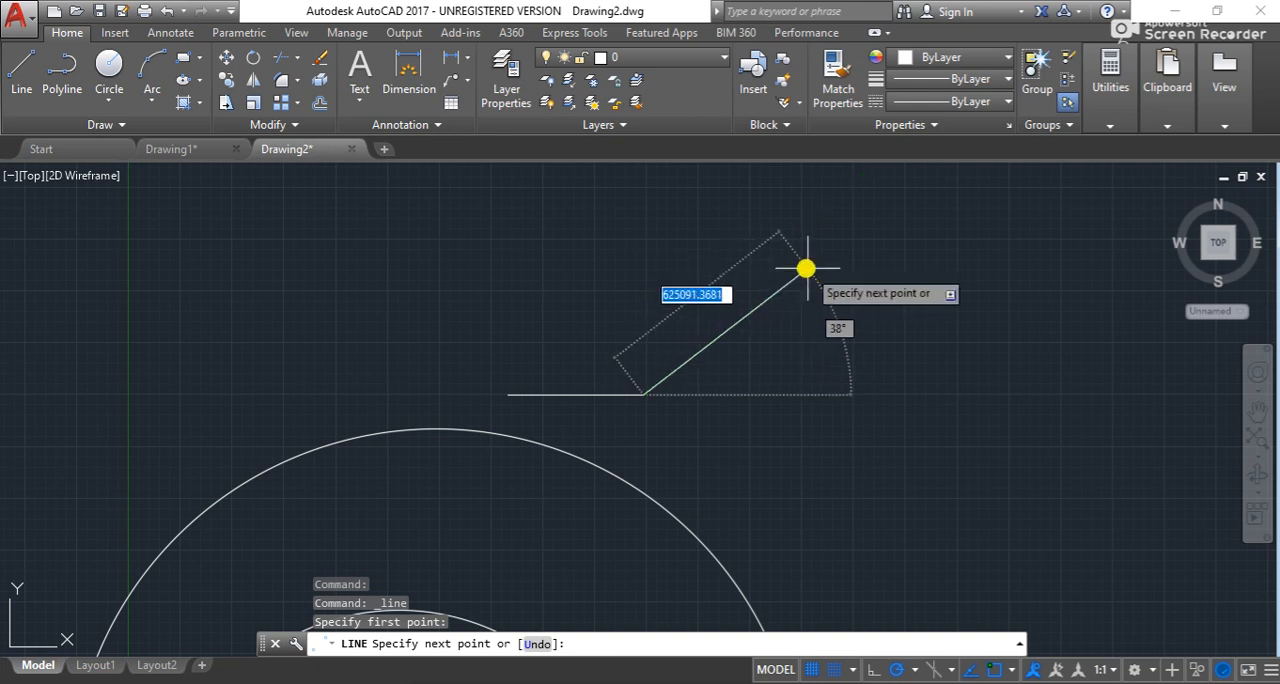
{"action": "left_click", "coordinate": [782, 254]}
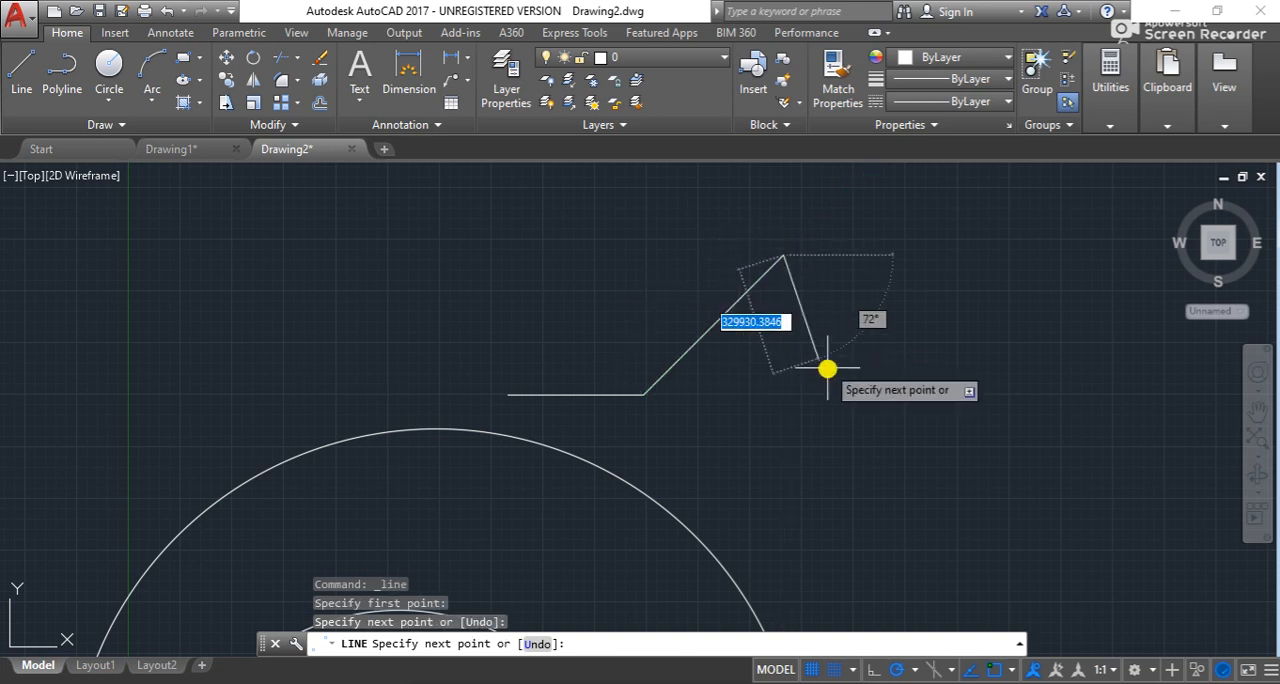
{"action": "left_click", "coordinate": [867, 371]}
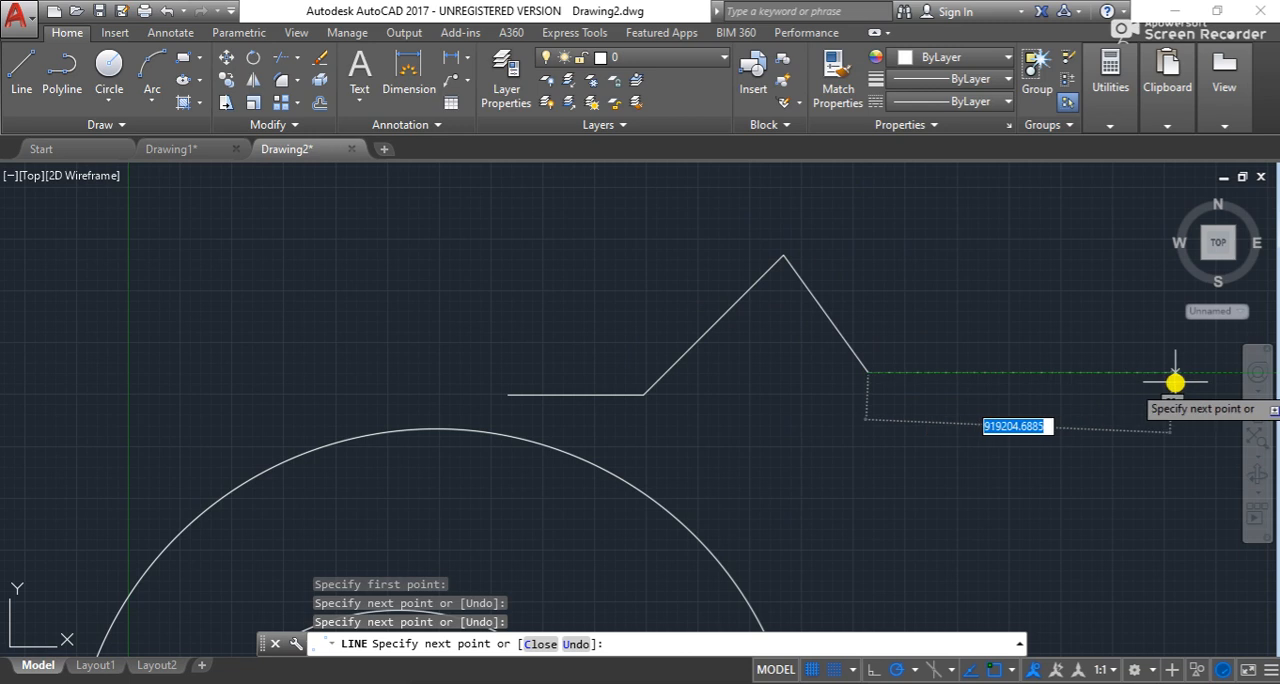
{"action": "left_click", "coordinate": [1065, 371]}
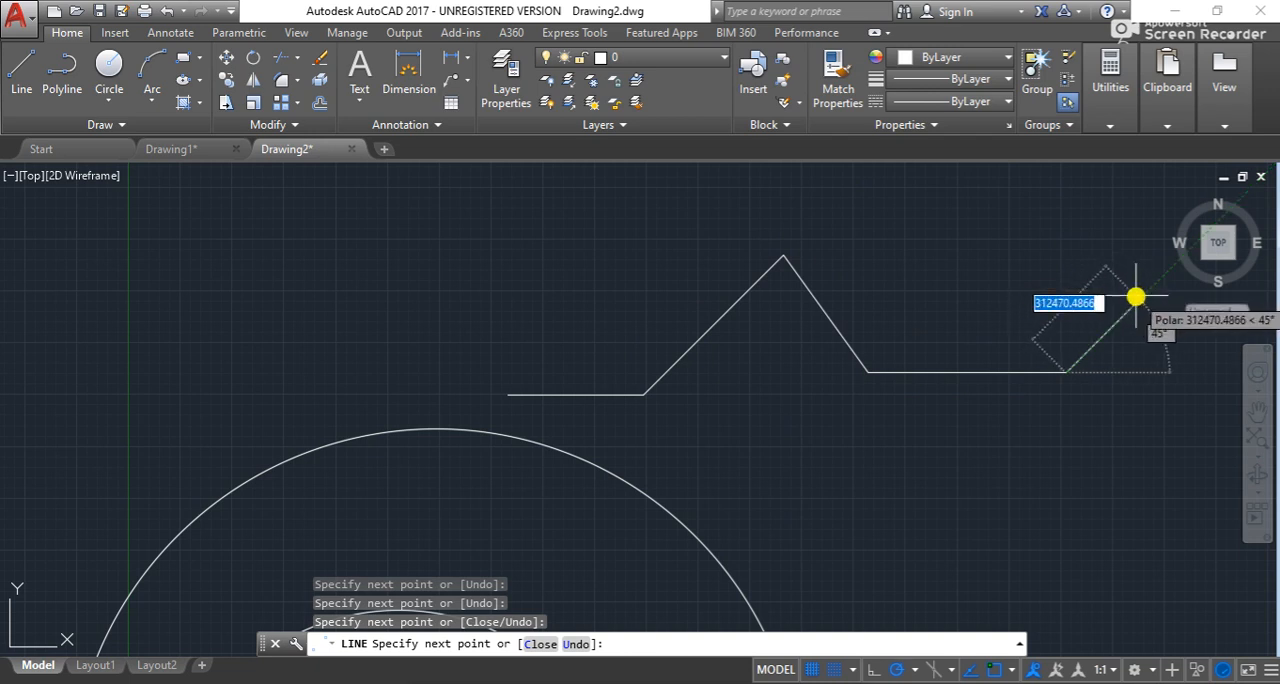
{"action": "left_click", "coordinate": [1137, 297]}
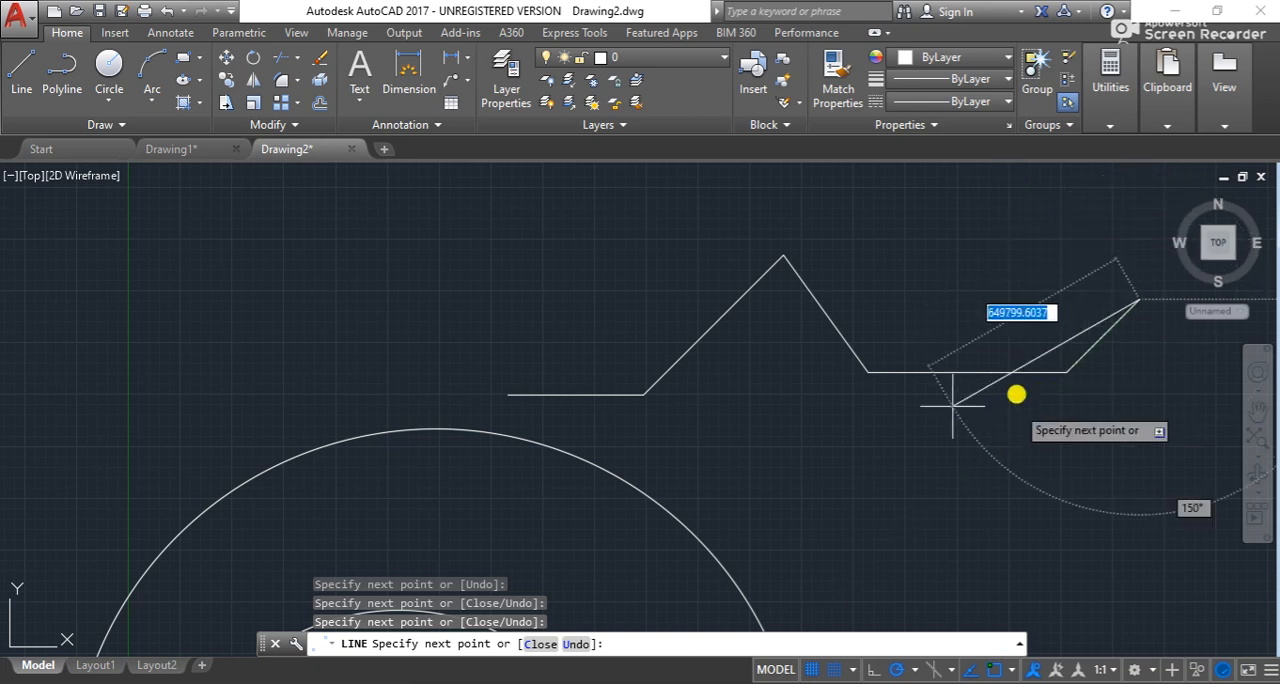
{"action": "key", "text": "Escape"}
{"action": "key", "text": "Escape"}
{"action": "key", "text": "Escape"}
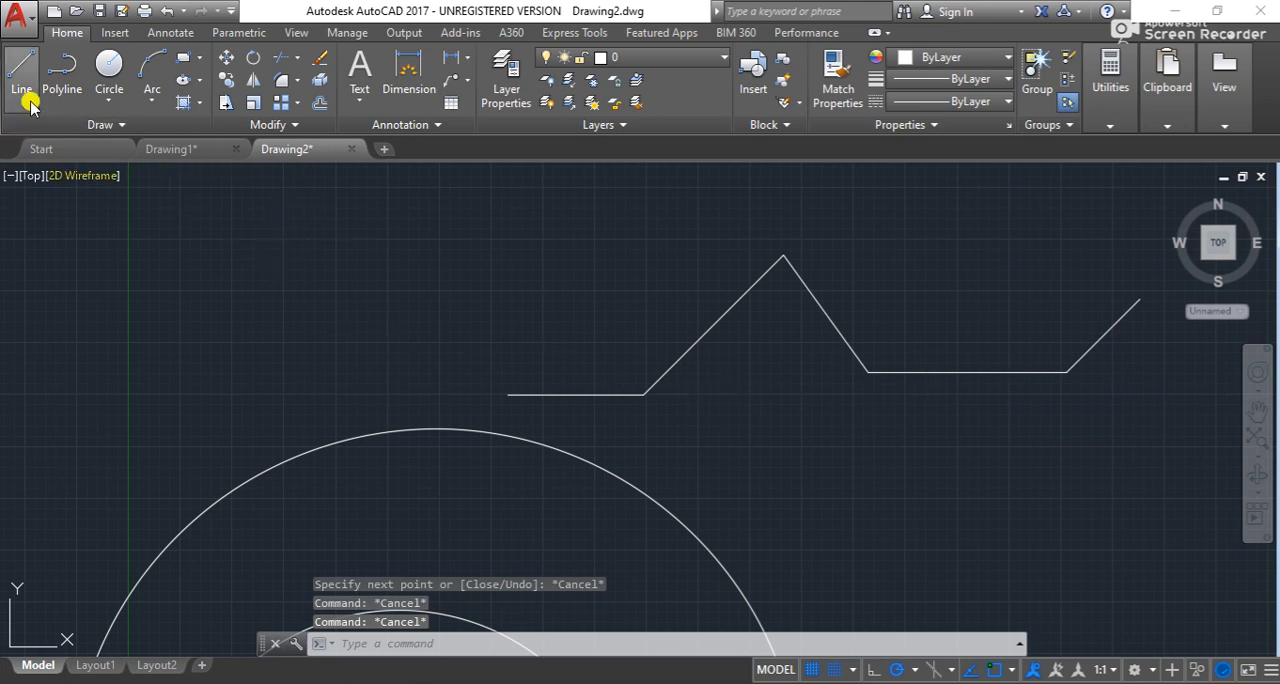
- Draw a separate long horizontal line at 0° above the circle, to the left of the zigzag's peak
{"action": "left_click", "coordinate": [23, 50]}
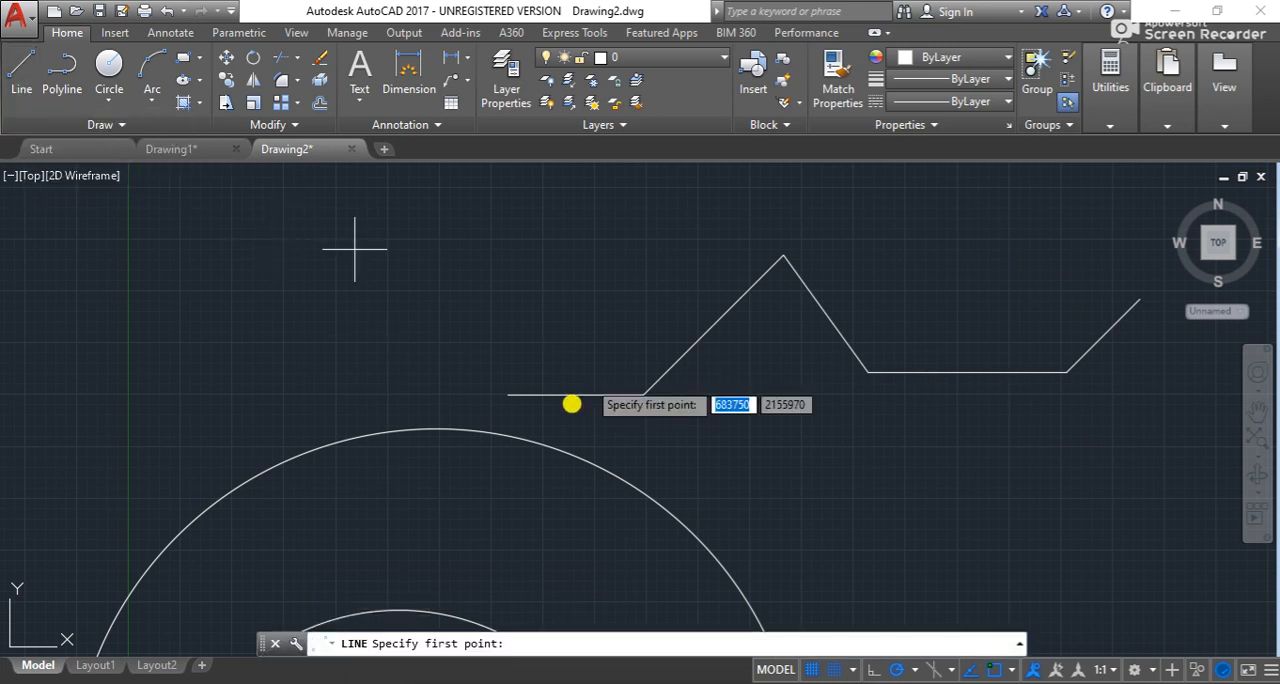
{"action": "left_click", "coordinate": [241, 268]}
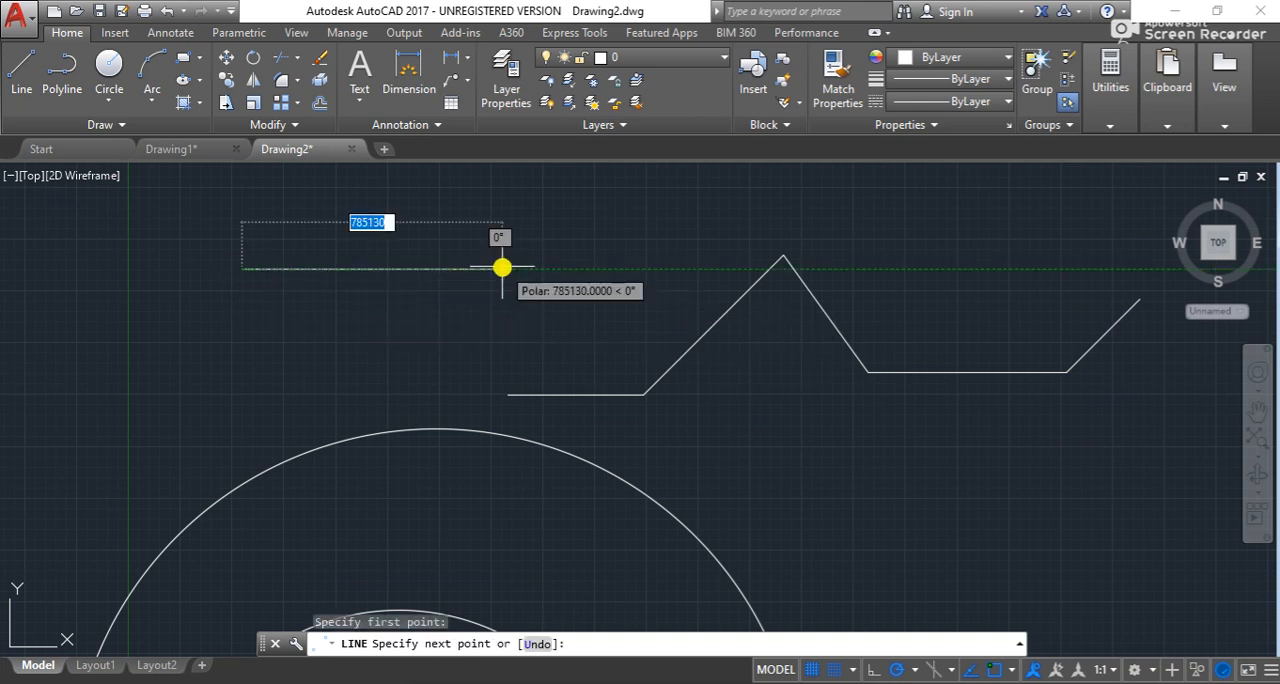
{"action": "left_click", "coordinate": [591, 268]}
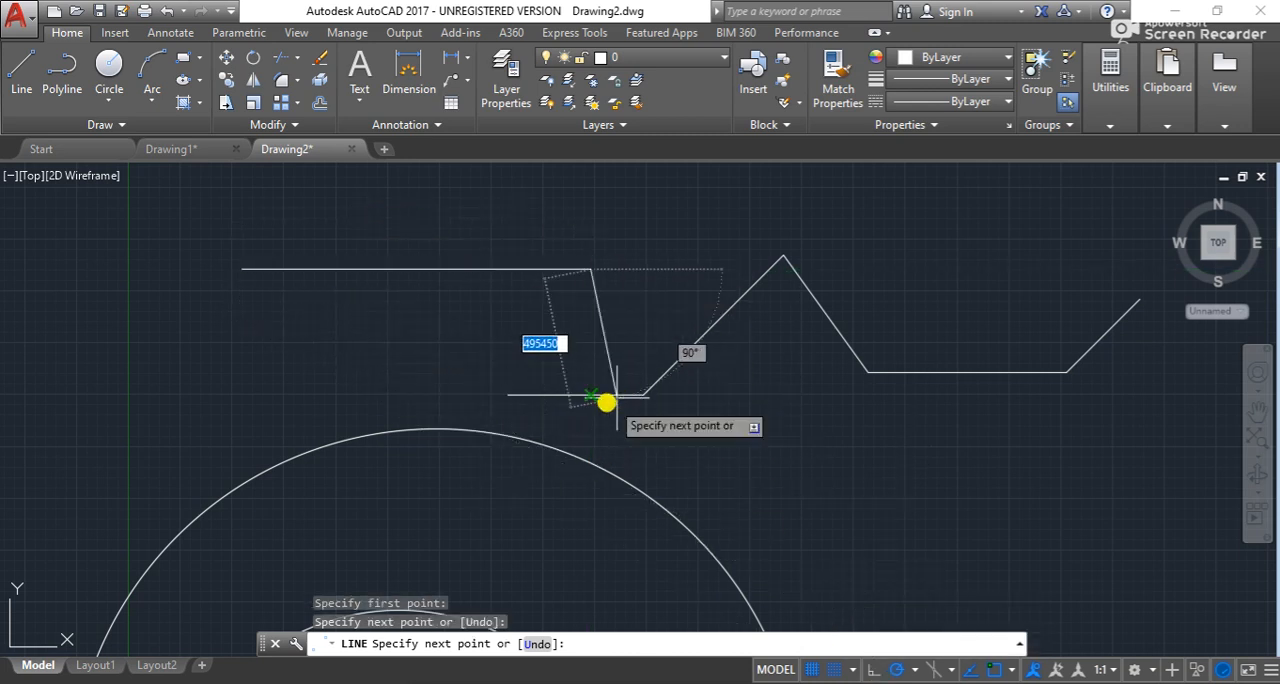
{"action": "key", "text": "Escape"}
{"action": "key", "text": "Escape"}
{"action": "key", "text": "Escape"}
{"action": "key", "text": "Escape"}
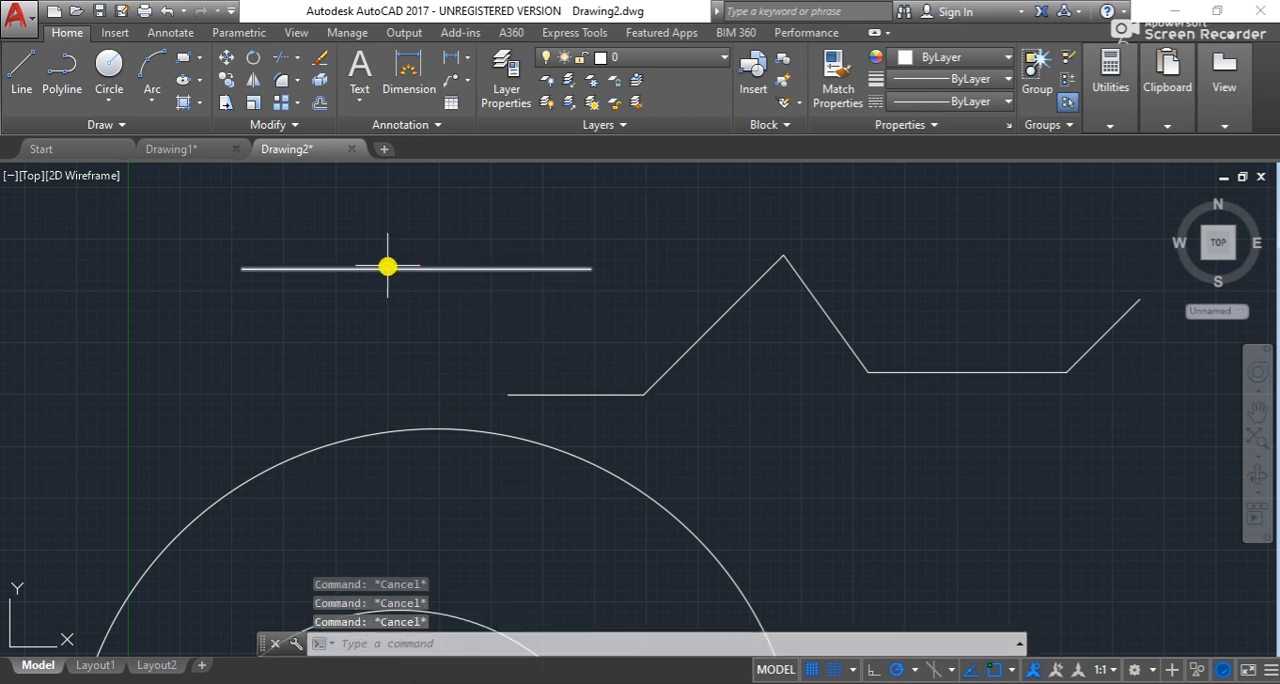
- Review the list of object snap modes, from Endpoint to Parallel
{"action": "scroll", "coordinate": [402, 270], "scroll_direction": "up", "scroll_amount": 2}
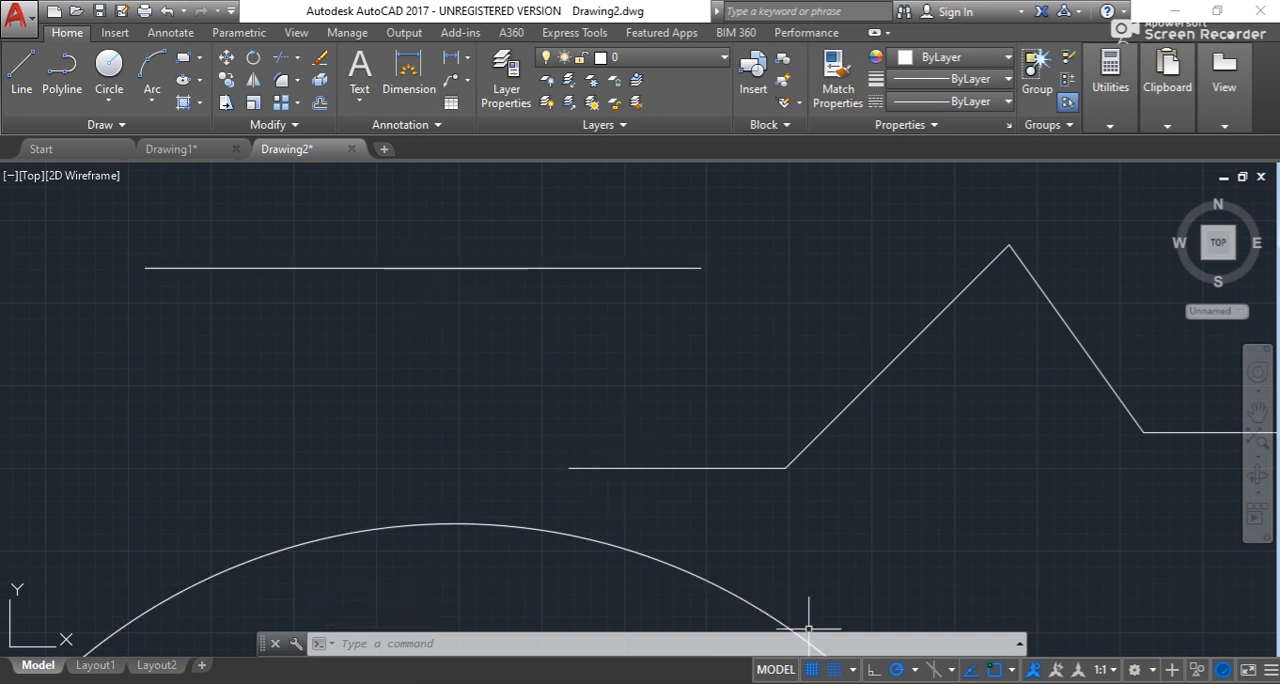
{"action": "left_click", "coordinate": [1010, 672]}
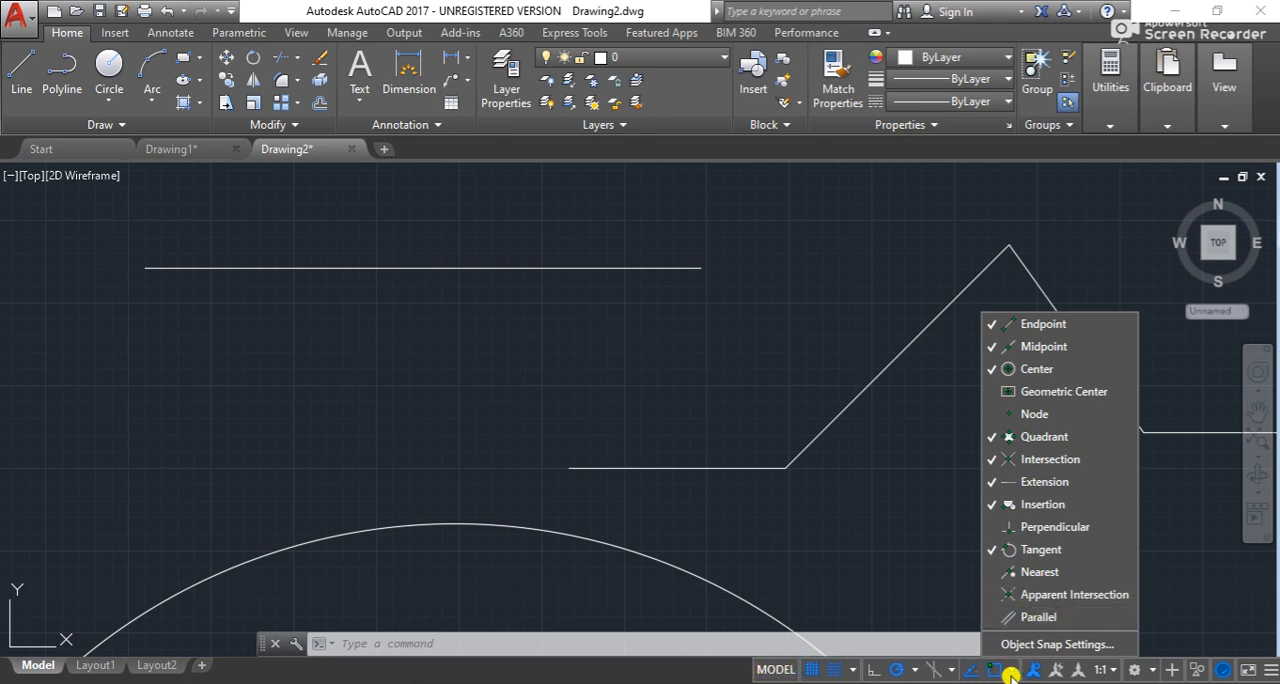
{"action": "left_click", "coordinate": [1013, 674]}
{"action": "left_click", "coordinate": [1012, 675]}
{"action": "left_click", "coordinate": [912, 566]}
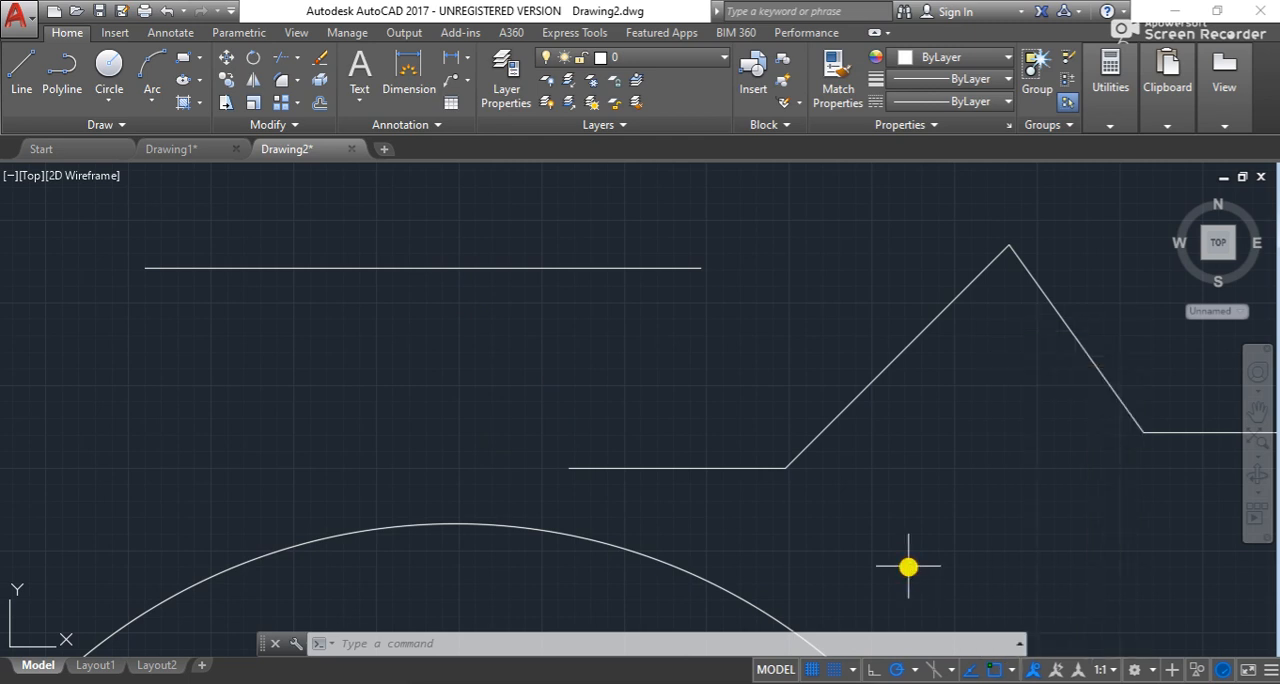
{"action": "left_click", "coordinate": [1008, 675]}
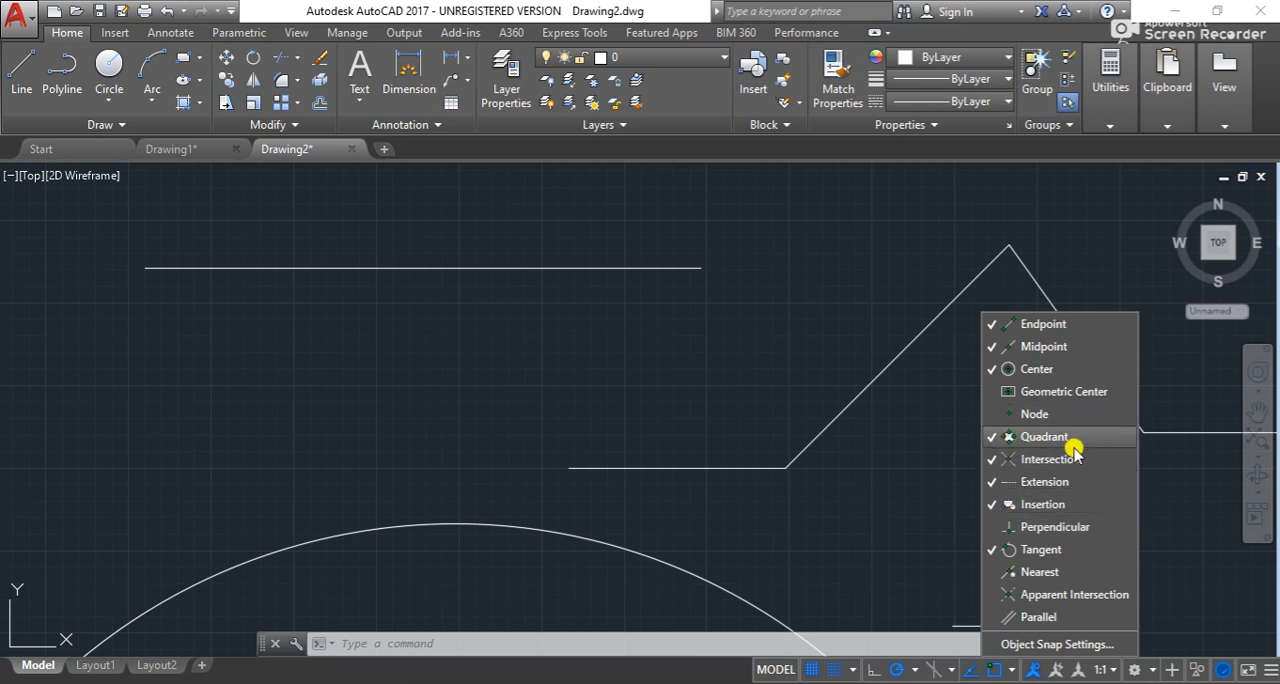
{"action": "left_click", "coordinate": [1096, 484]}
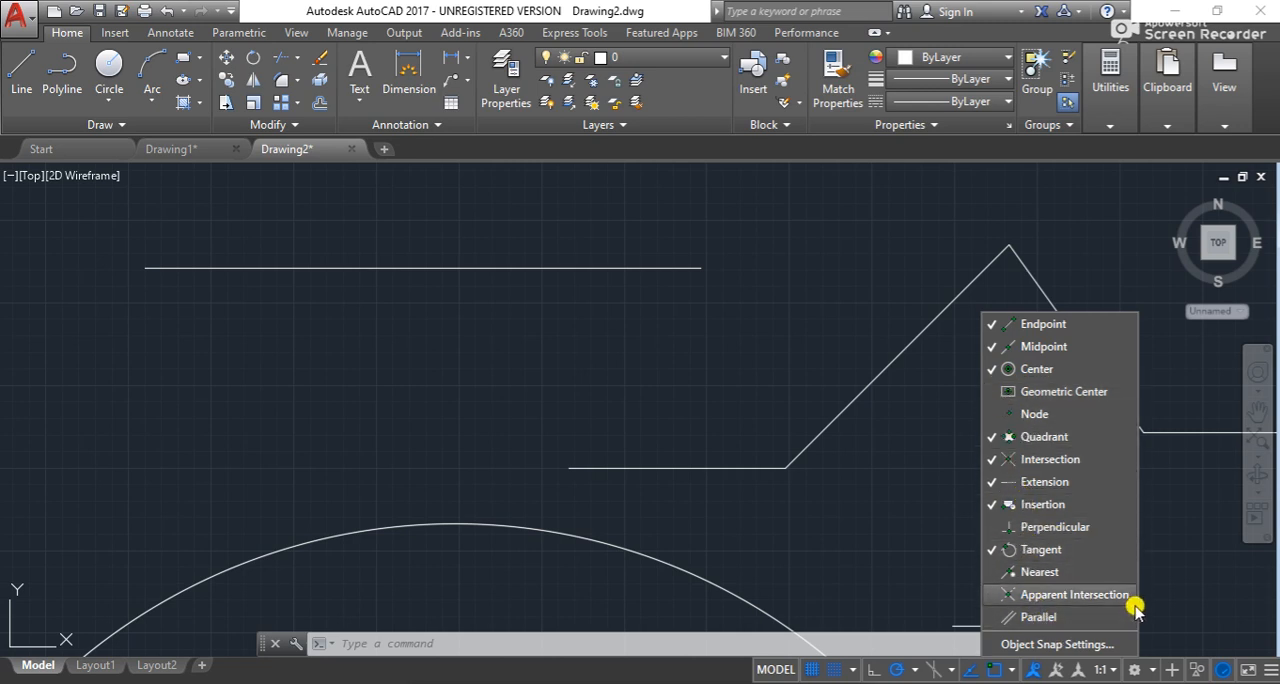
{"action": "left_click", "coordinate": [1173, 420]}
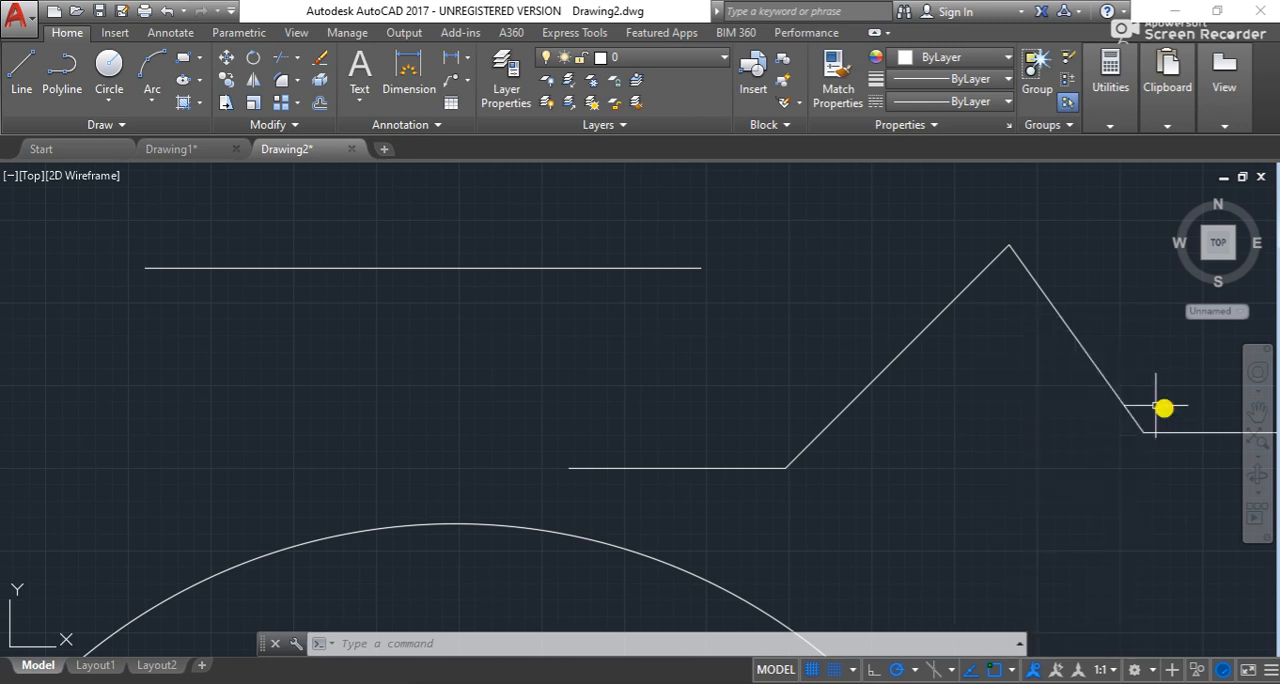
- Turn on all remaining object snap modes: Geometric Center, Node, Perpendicular, Nearest, Apparent Intersection and Parallel
{"action": "left_click", "coordinate": [432, 266]}
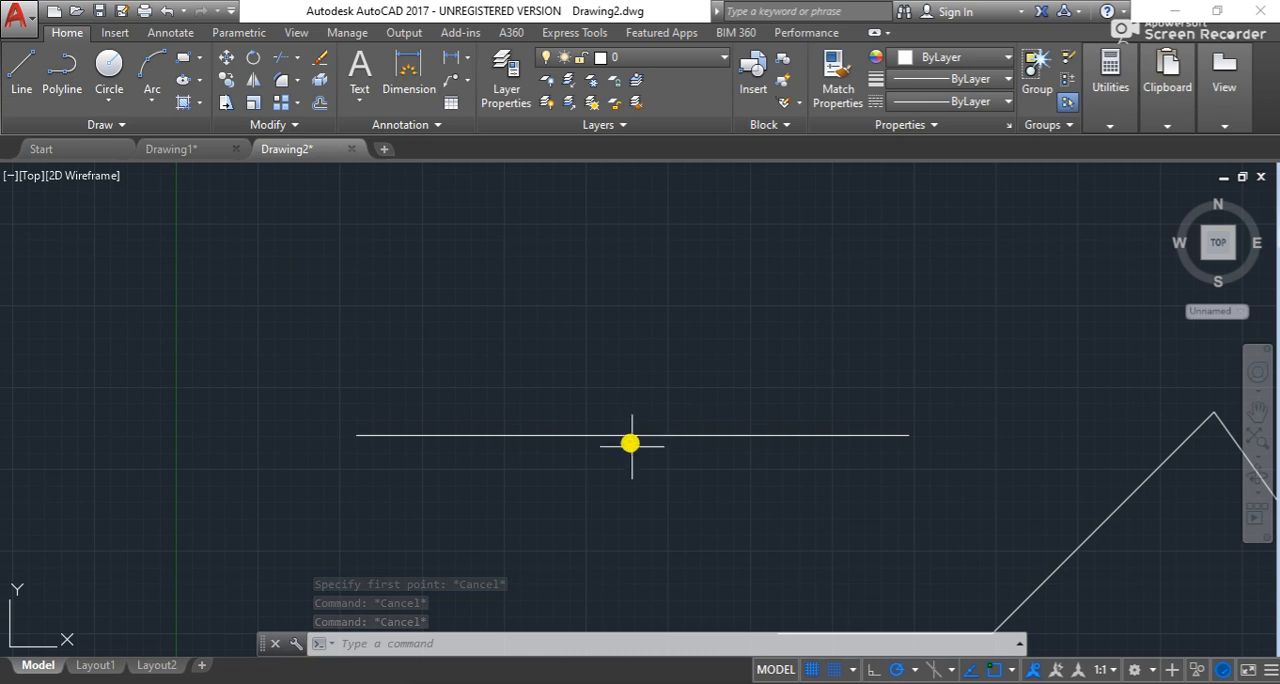
{"action": "left_click", "coordinate": [1146, 670]}
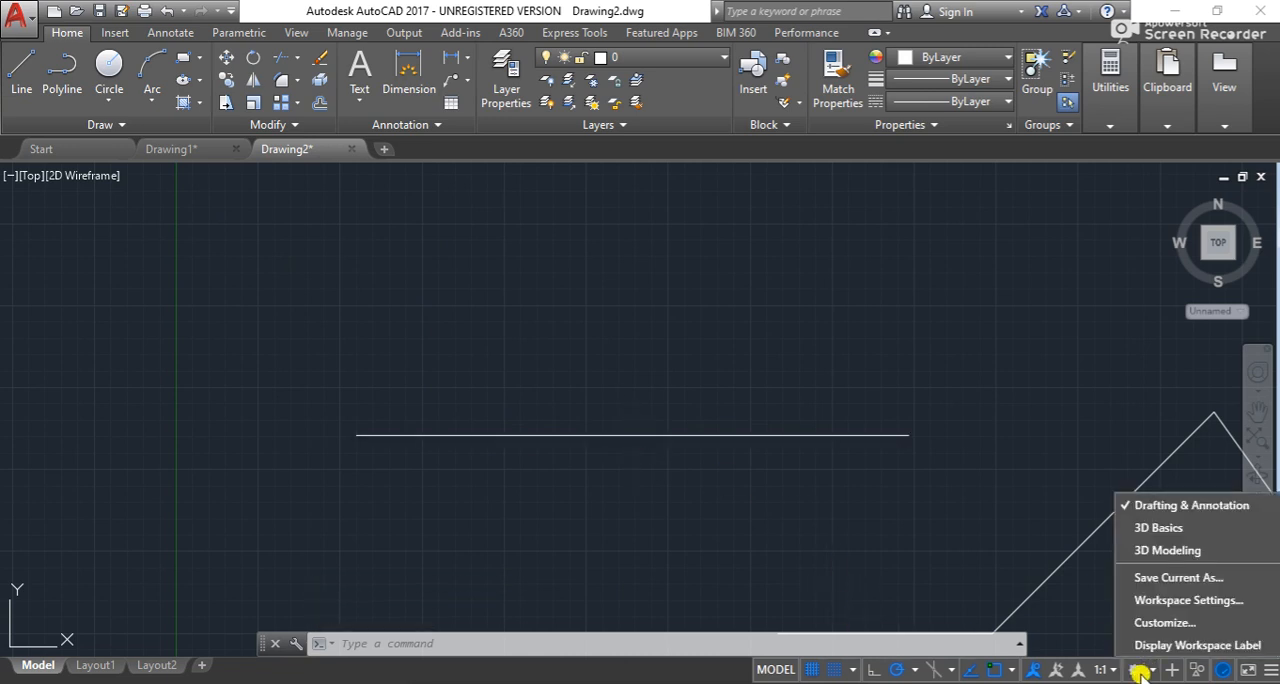
{"action": "left_click", "coordinate": [1013, 673]}
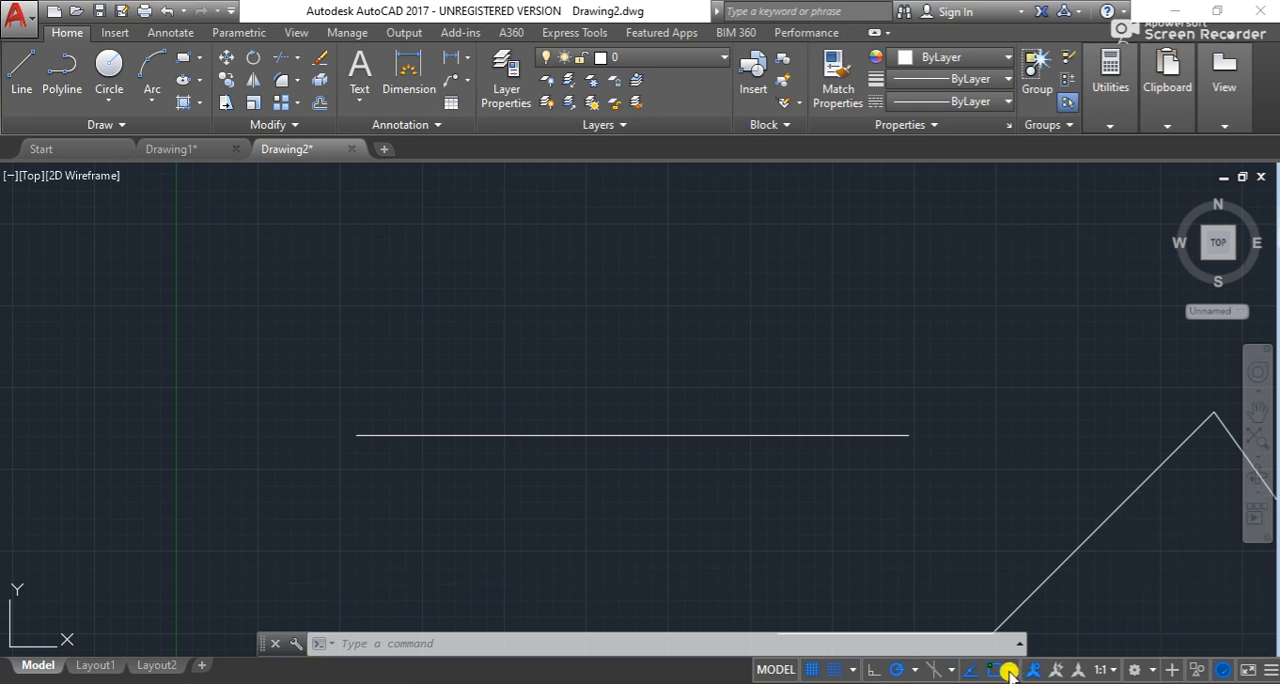
{"action": "left_click", "coordinate": [1012, 673]}
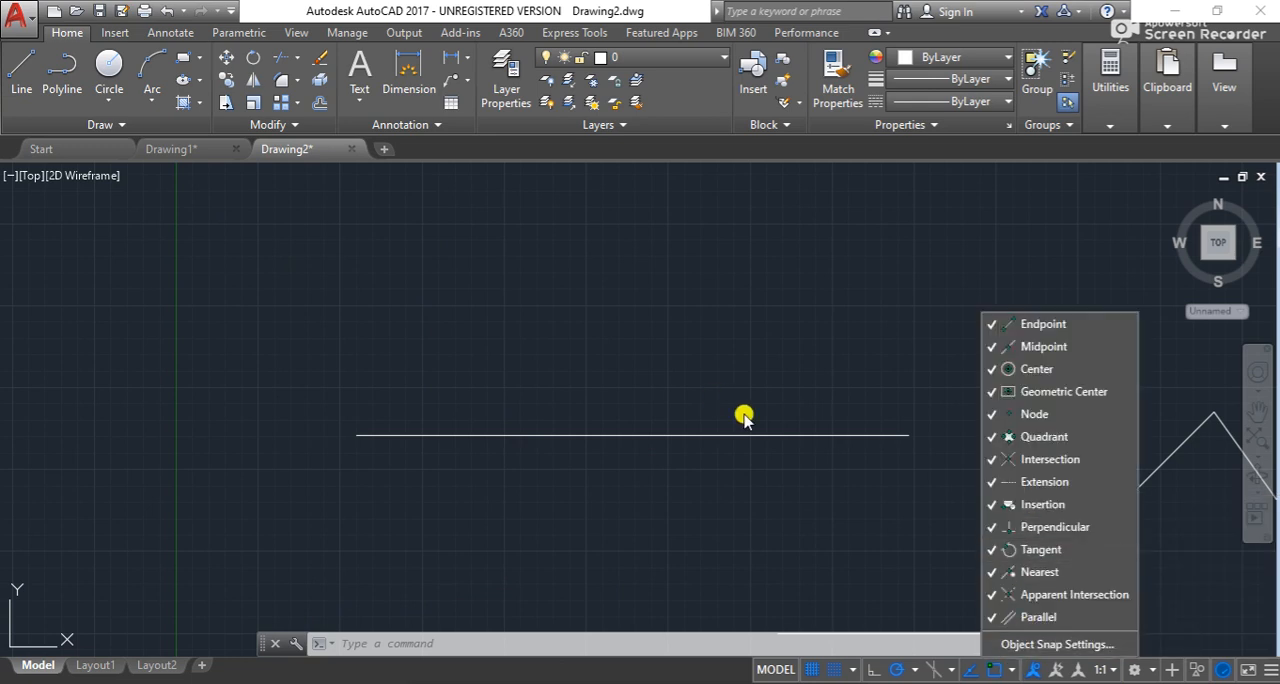
{"action": "left_click", "coordinate": [778, 431]}
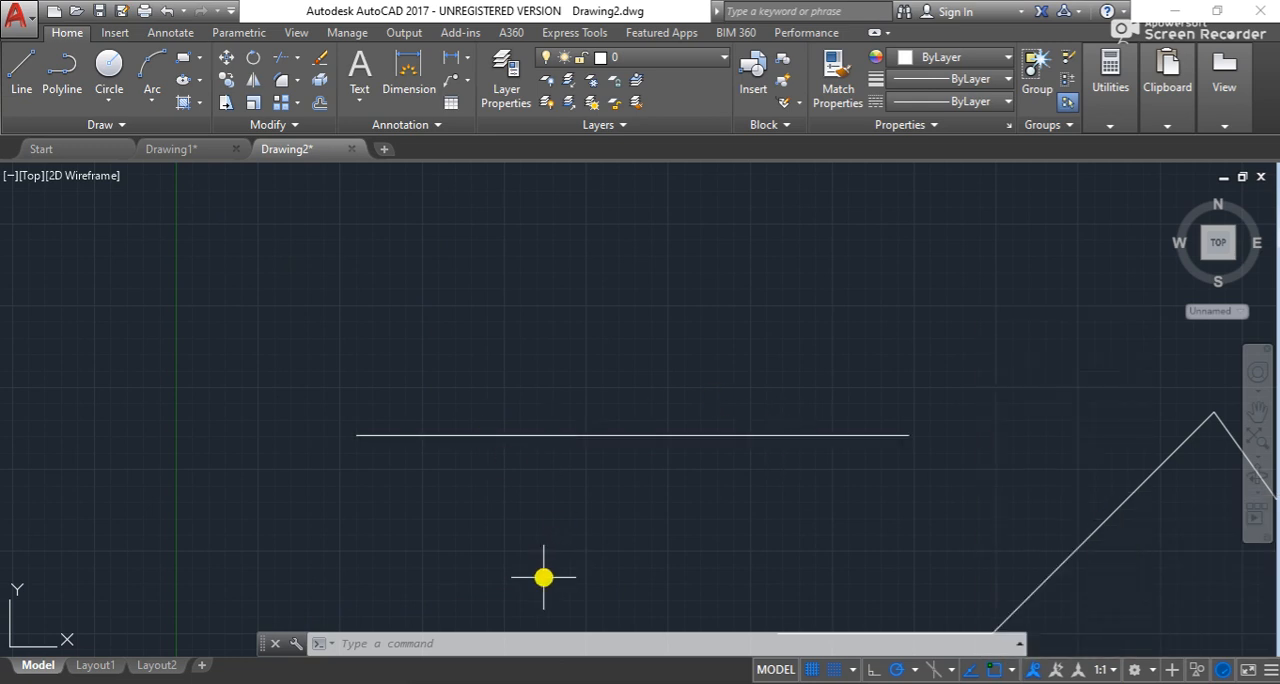
- Start a new line at the long horizontal line, inspect its snap points, and turn on Ortho mode
{"action": "left_click", "coordinate": [21, 70]}
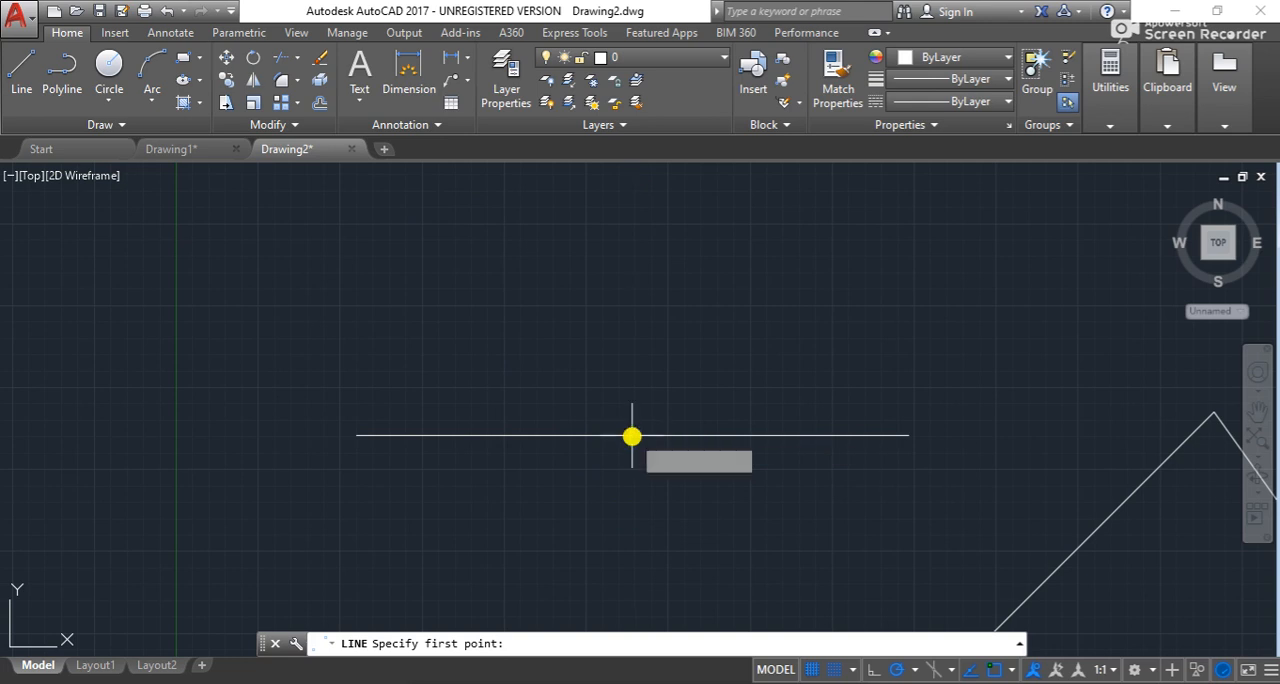
{"action": "scroll", "coordinate": [632, 435], "scroll_direction": "up", "scroll_amount": 4}
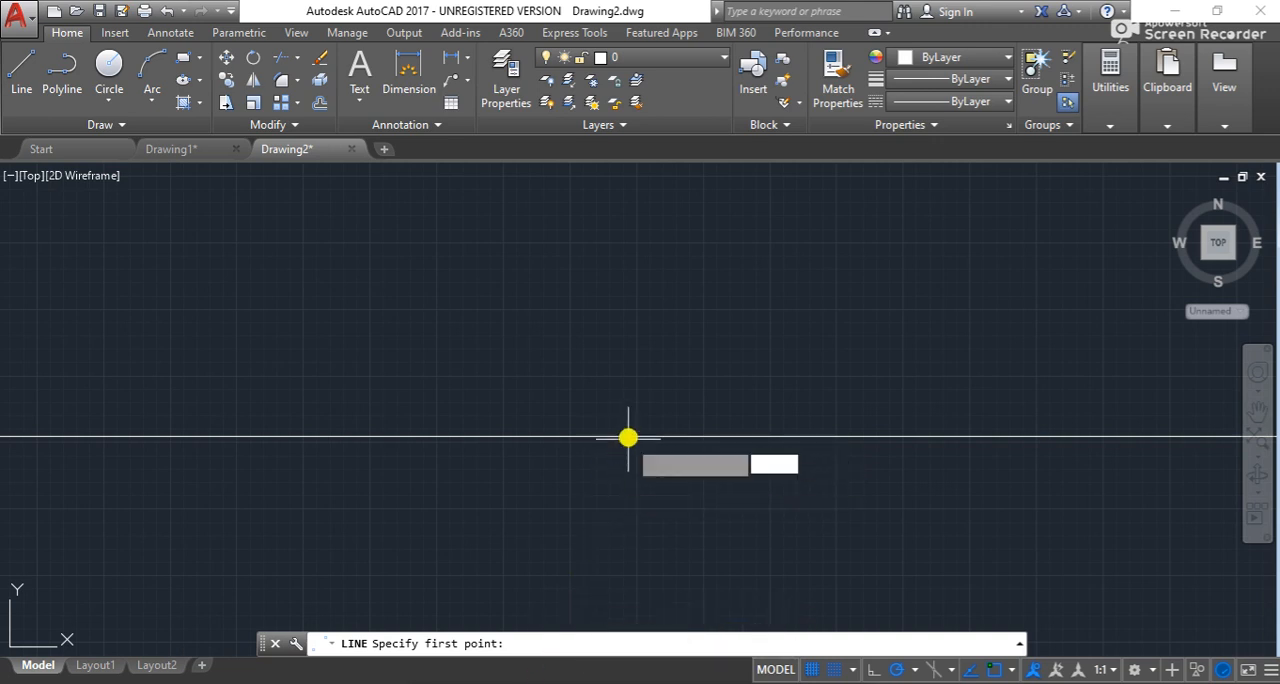
{"action": "scroll", "coordinate": [672, 467], "scroll_direction": "down", "scroll_amount": 2}
{"action": "scroll", "coordinate": [651, 454], "scroll_direction": "down", "scroll_amount": 2}
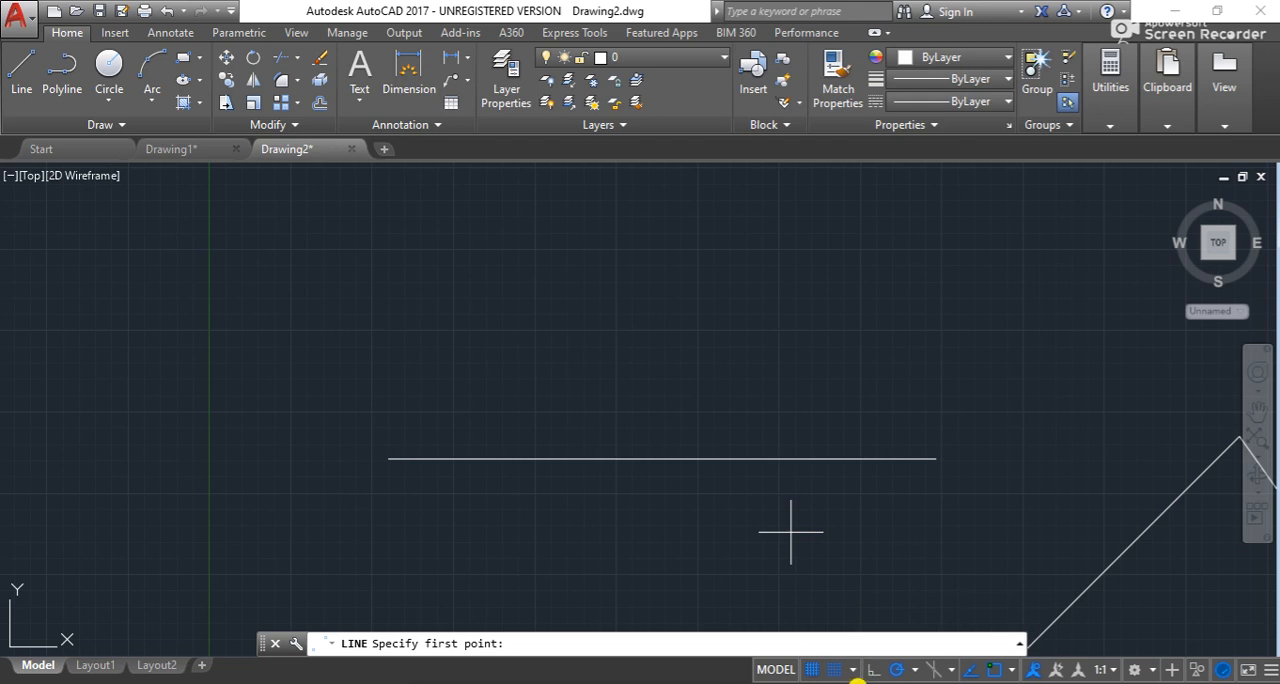
{"action": "left_click", "coordinate": [868, 673]}
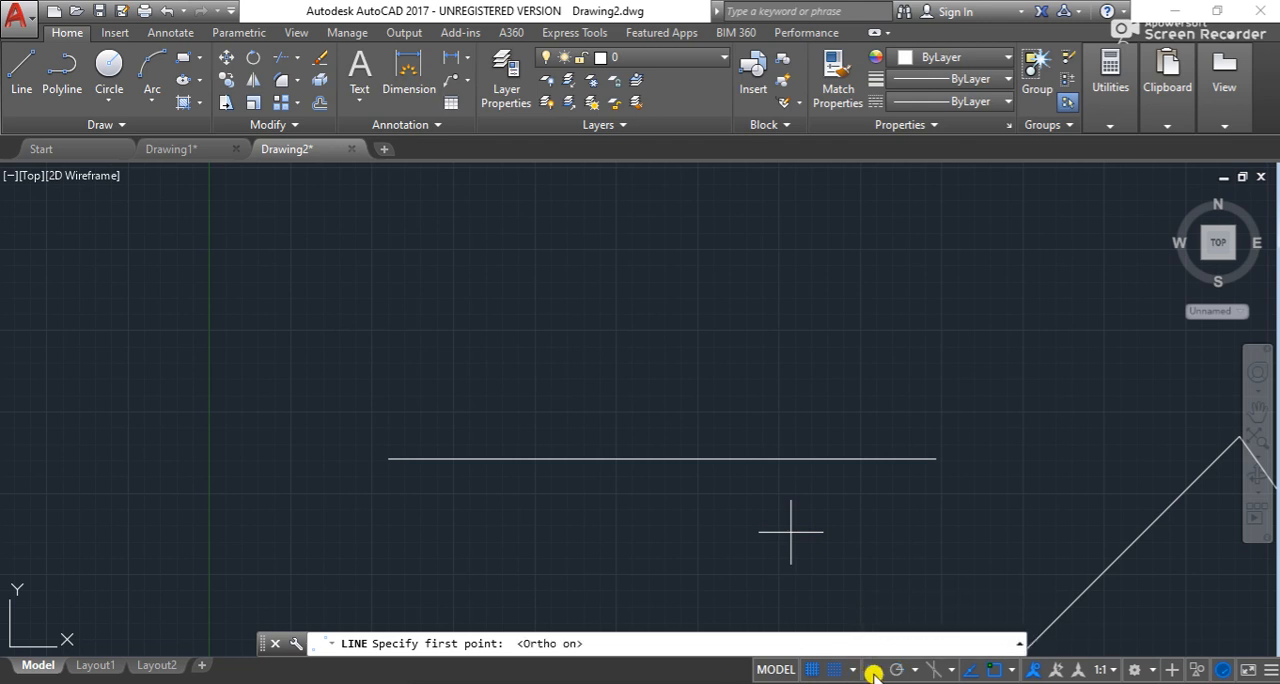
- With Ortho on, draw connected segments from the long line's right endpoint: up about 355930, left, down past it, back onto it, up and right
{"action": "key", "text": "Return"}
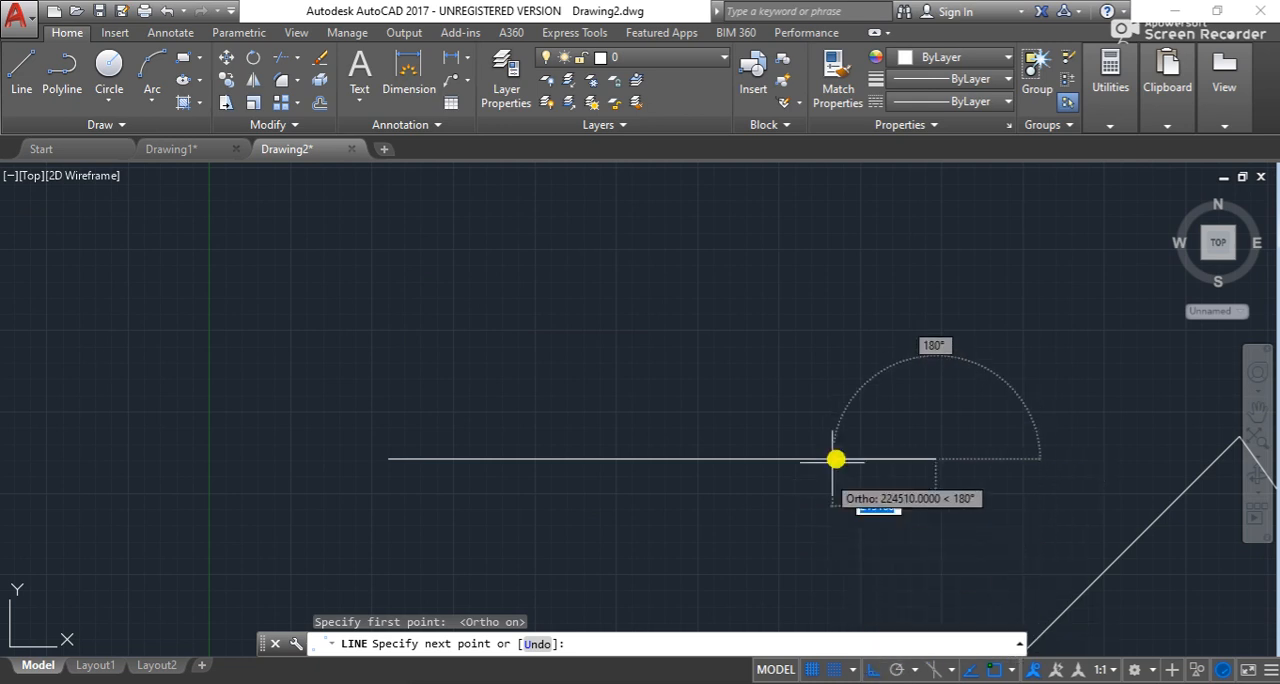
{"action": "left_click", "coordinate": [928, 274]}
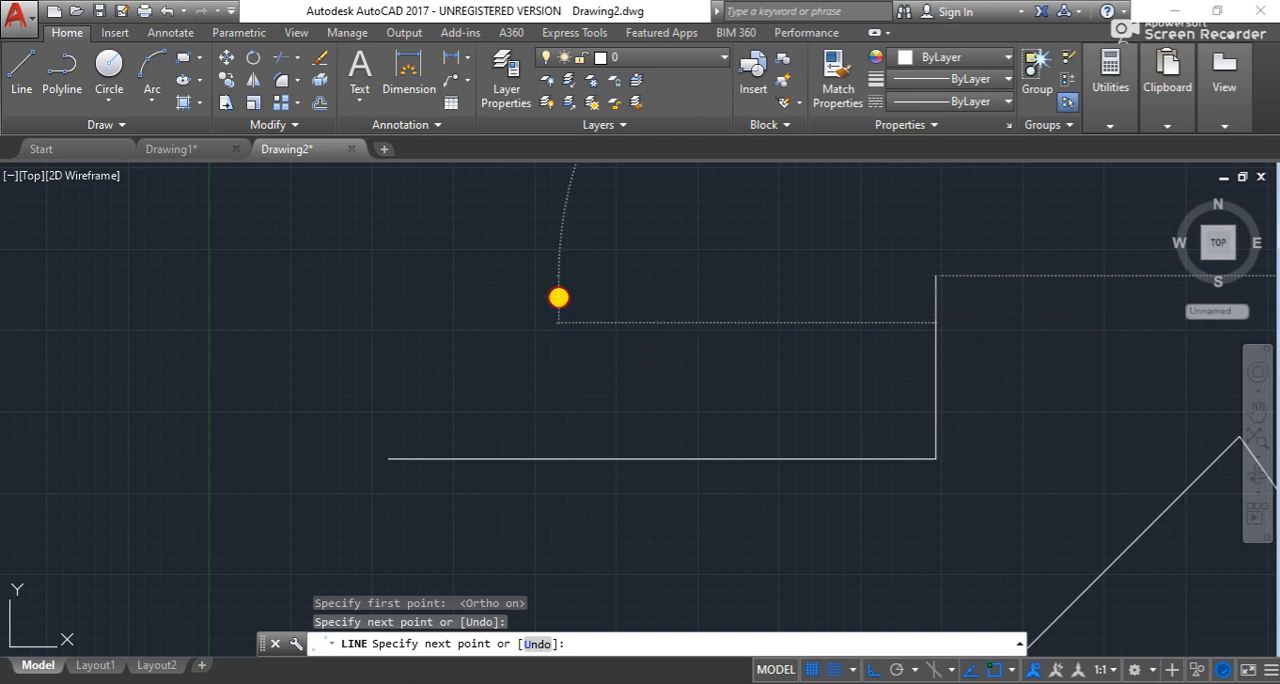
{"action": "left_click", "coordinate": [559, 301]}
{"action": "left_click", "coordinate": [562, 492]}
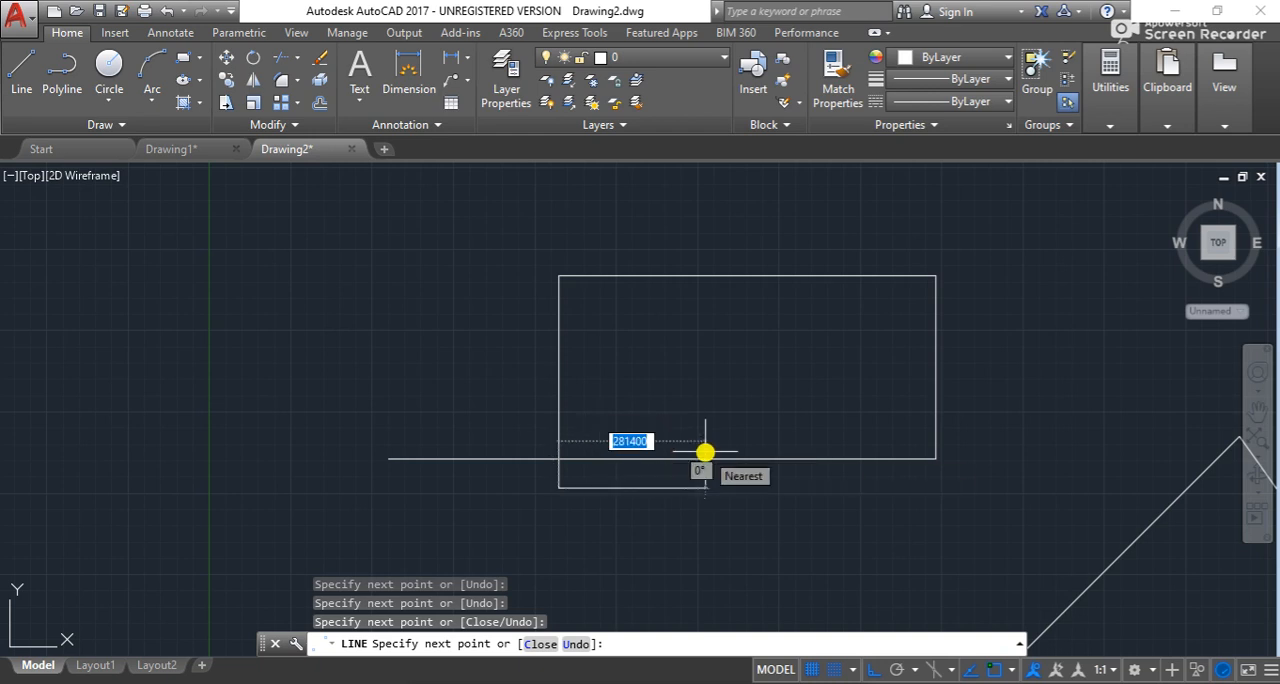
{"action": "left_click", "coordinate": [705, 453]}
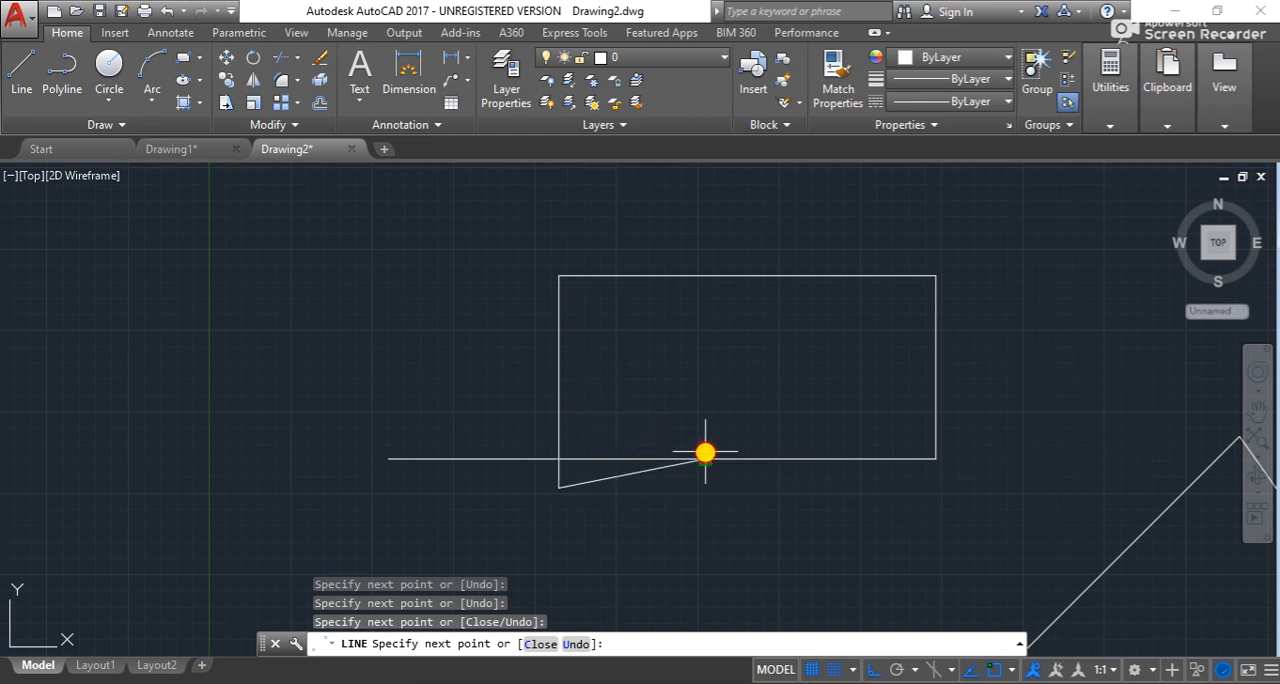
{"action": "left_click", "coordinate": [689, 297]}
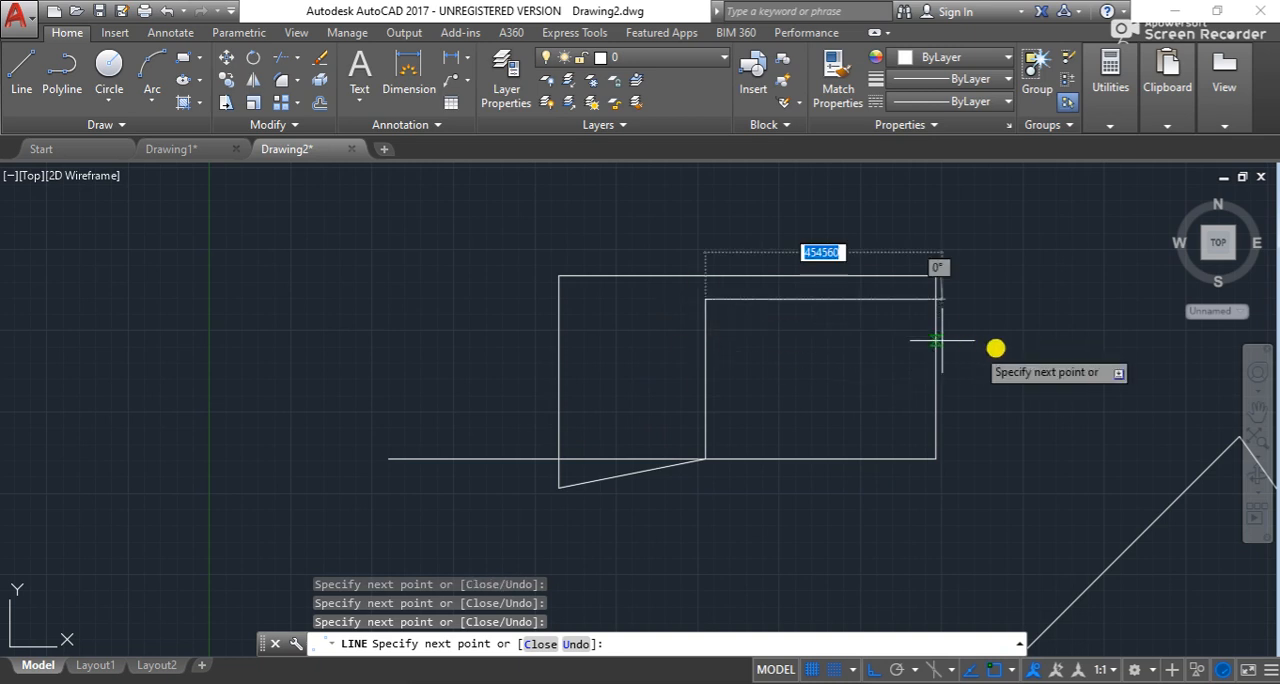
{"action": "left_click", "coordinate": [961, 330]}
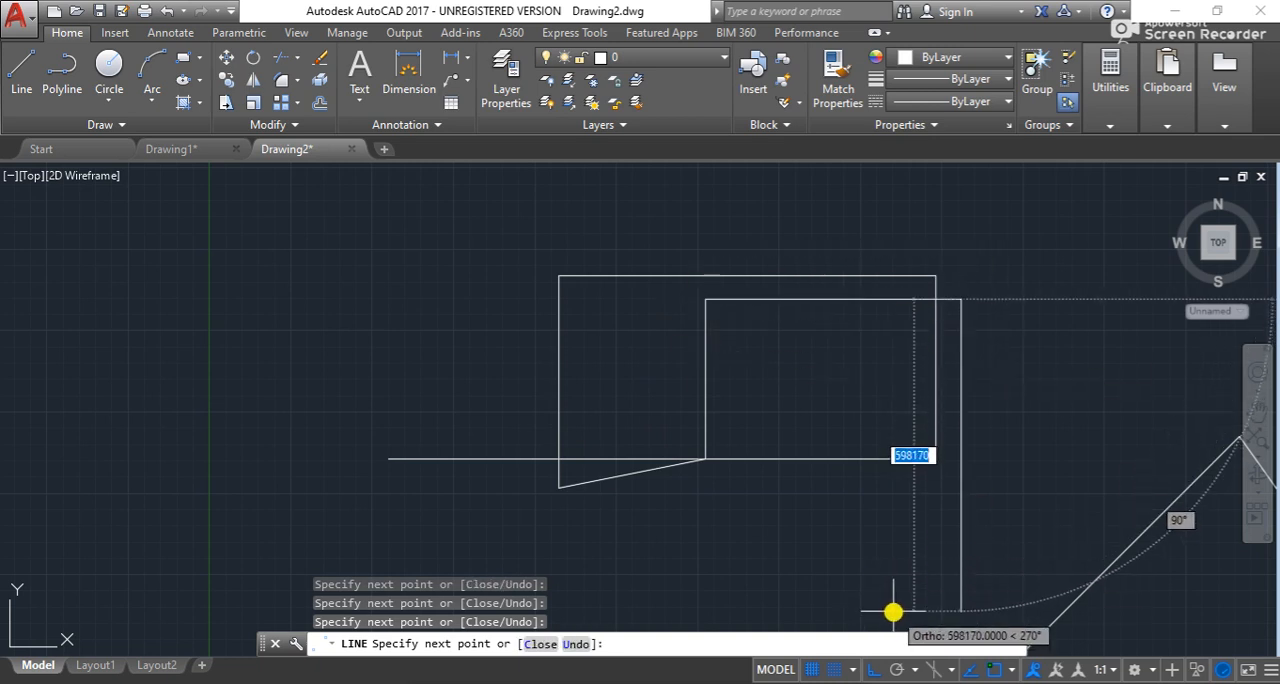
- Switch from Ortho to polar tracking, continue with angled zigzag segments across and above the rectangular outline, and end the line
{"action": "key", "text": "F10"}
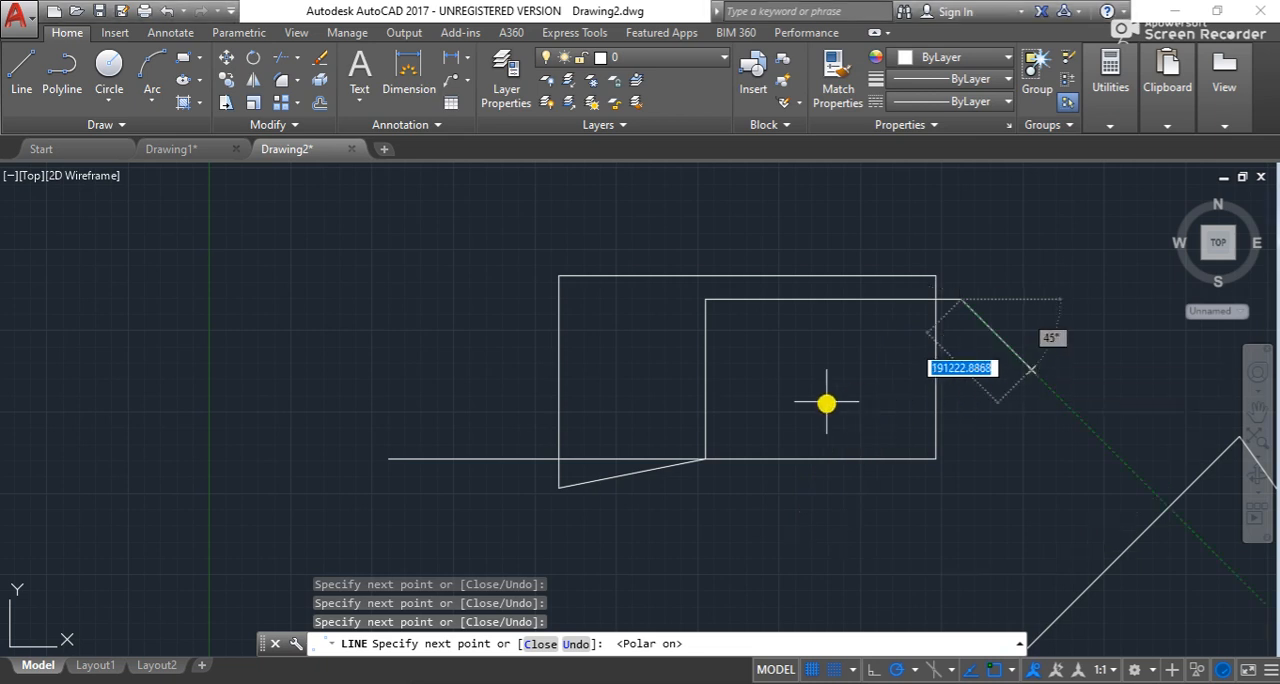
{"action": "left_click", "coordinate": [828, 402]}
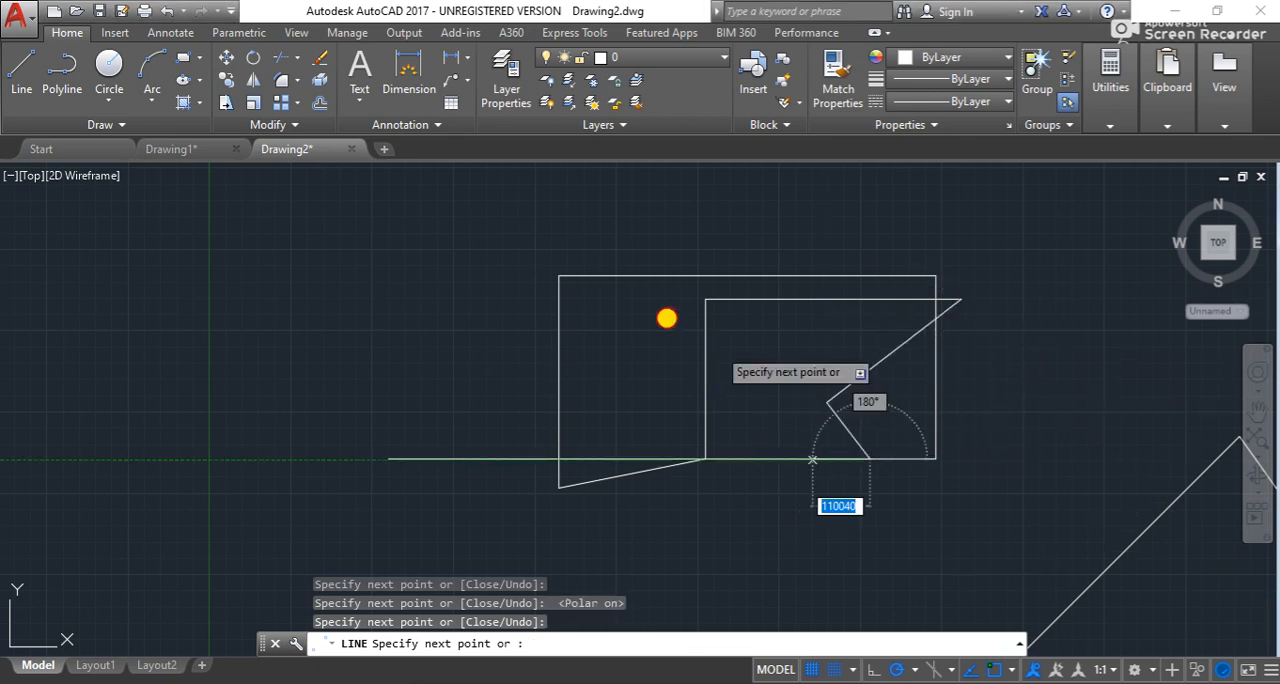
{"action": "left_click", "coordinate": [870, 459]}
{"action": "left_click", "coordinate": [777, 275]}
{"action": "left_click", "coordinate": [940, 297]}
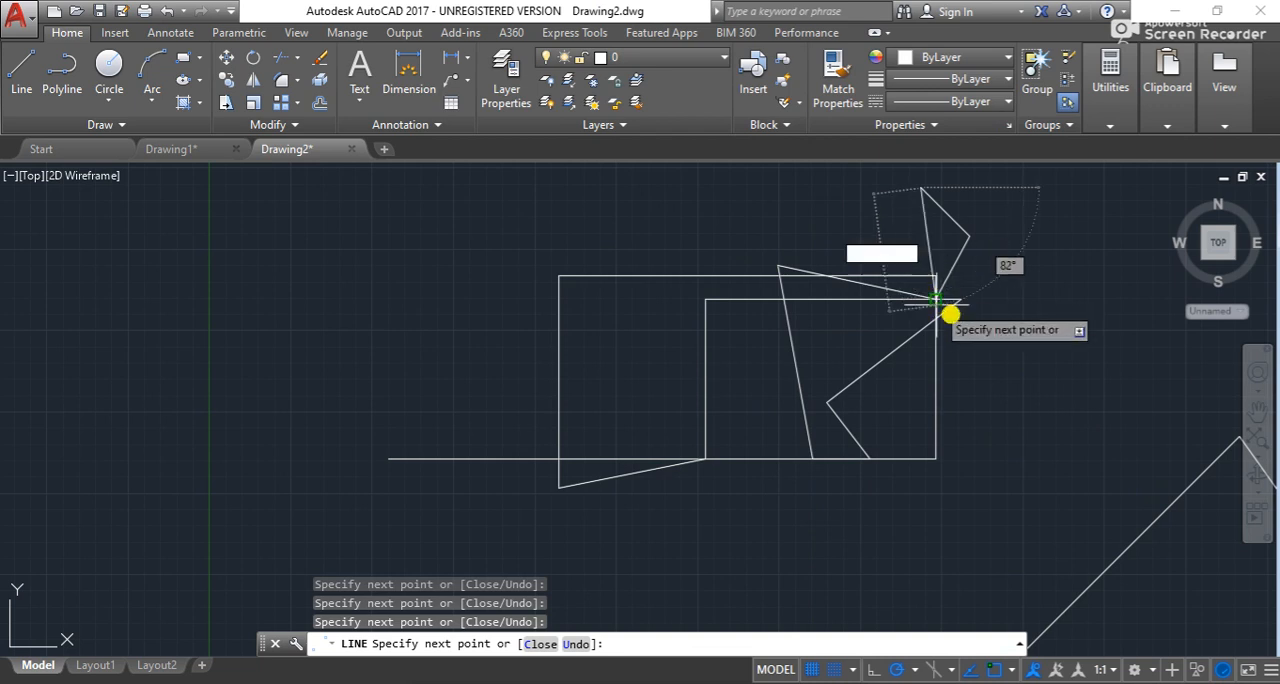
{"action": "left_click", "coordinate": [977, 317]}
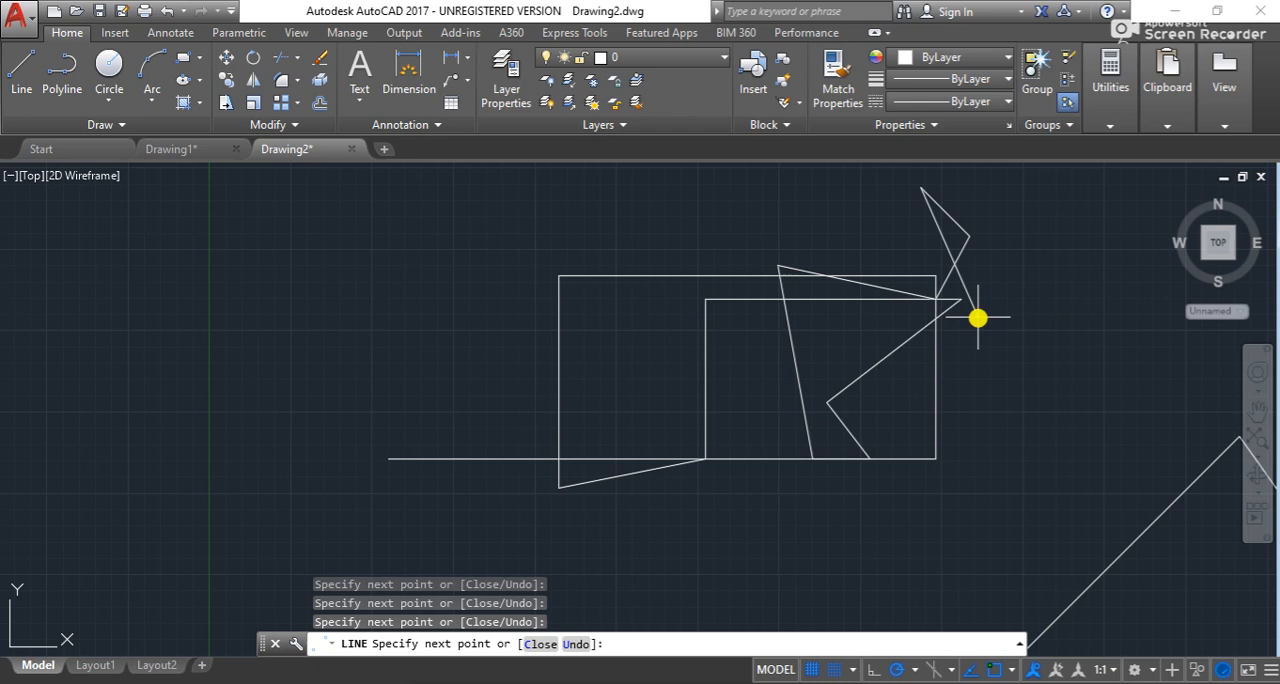
{"action": "right_click", "coordinate": [969, 318]}
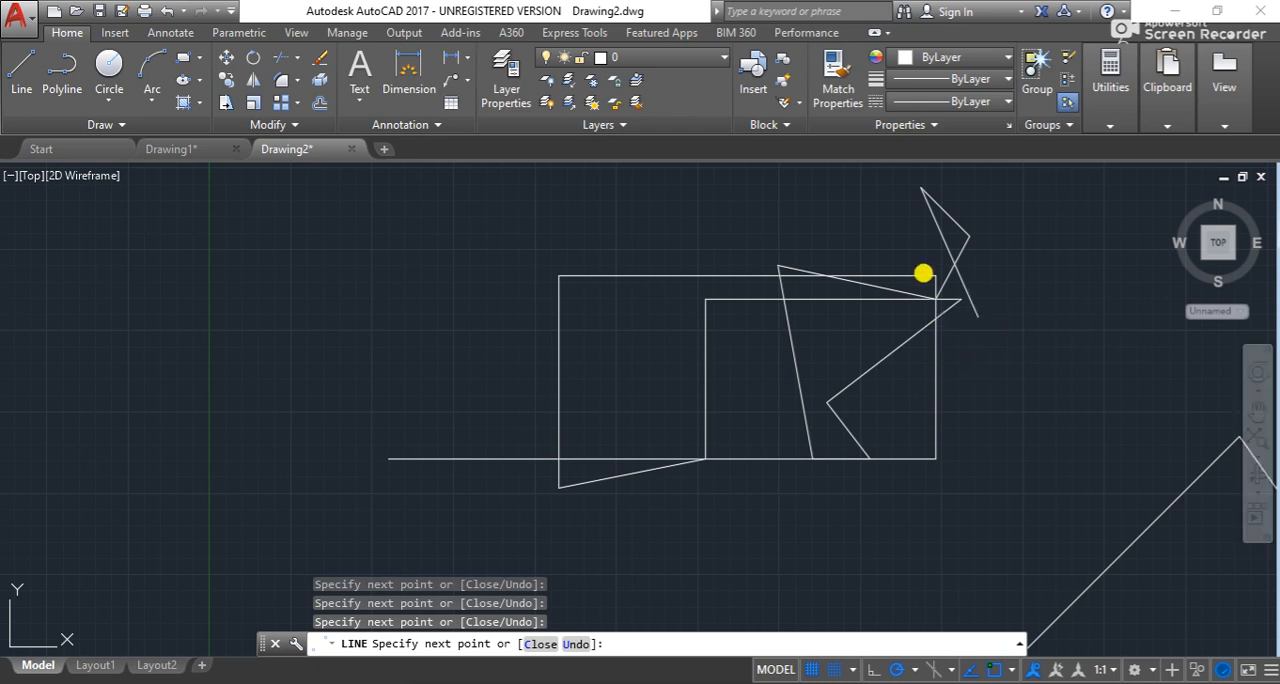
{"action": "key", "text": "Escape"}
{"action": "key", "text": "Escape"}
{"action": "scroll", "coordinate": [790, 338], "scroll_direction": "down", "scroll_amount": 5}
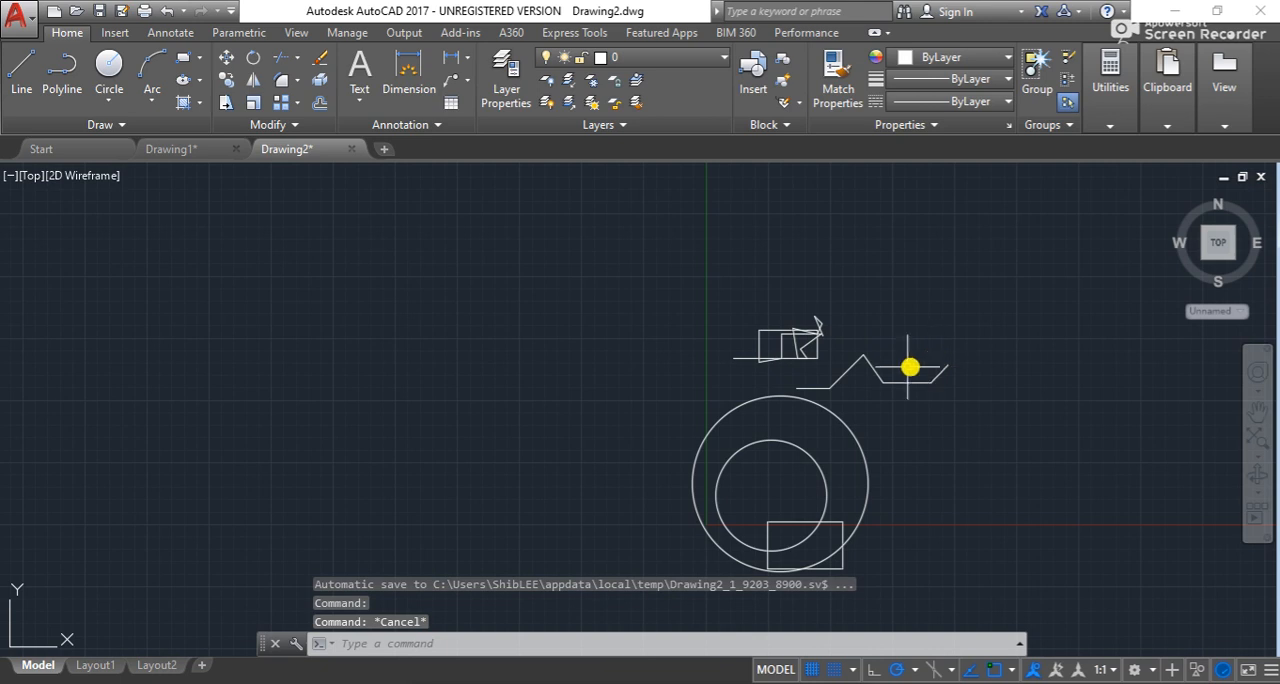
{"action": "scroll", "coordinate": [905, 367], "scroll_direction": "up", "scroll_amount": 4}
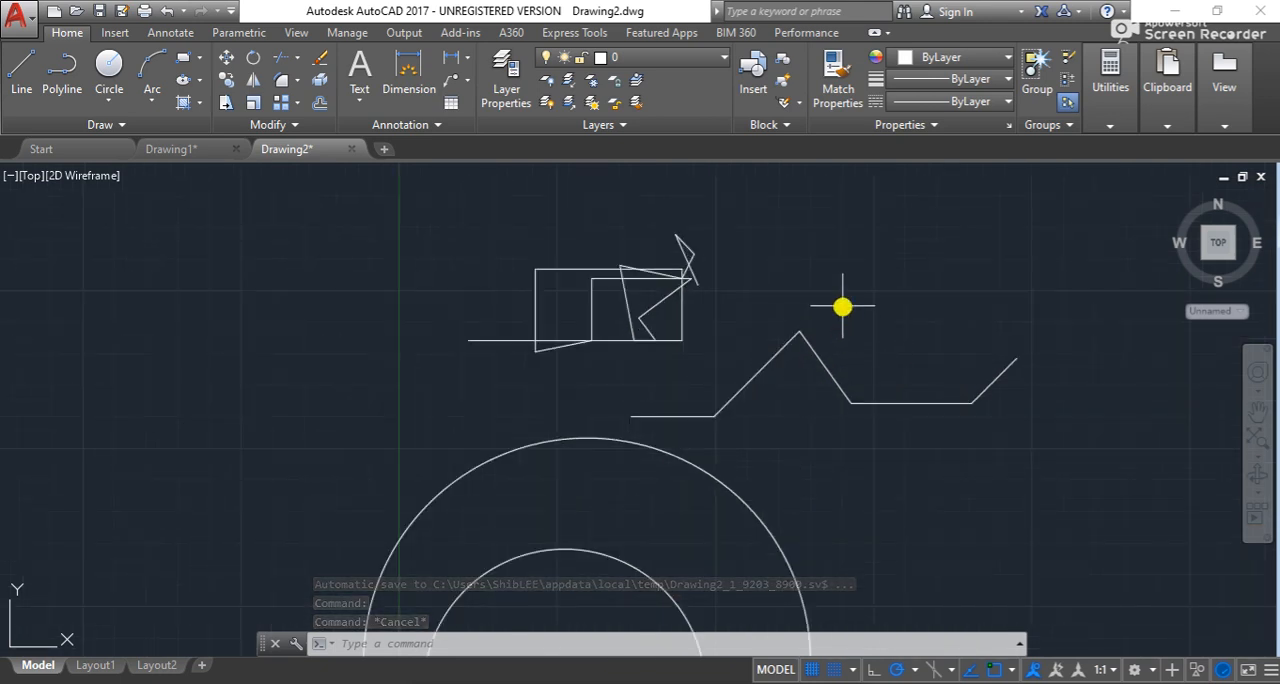
{"action": "scroll", "coordinate": [1028, 391], "scroll_direction": "down", "scroll_amount": 6}
{"action": "mouse_move", "coordinate": [1034, 440]}
{"action": "left_mouse_down"}
{"action": "mouse_move", "coordinate": [914, 563]}
{"action": "mouse_move", "coordinate": [780, 343]}
{"action": "mouse_move", "coordinate": [1040, 323]}
{"action": "mouse_move", "coordinate": [1060, 331]}
{"action": "mouse_move", "coordinate": [1074, 369]}
{"action": "left_mouse_up"}
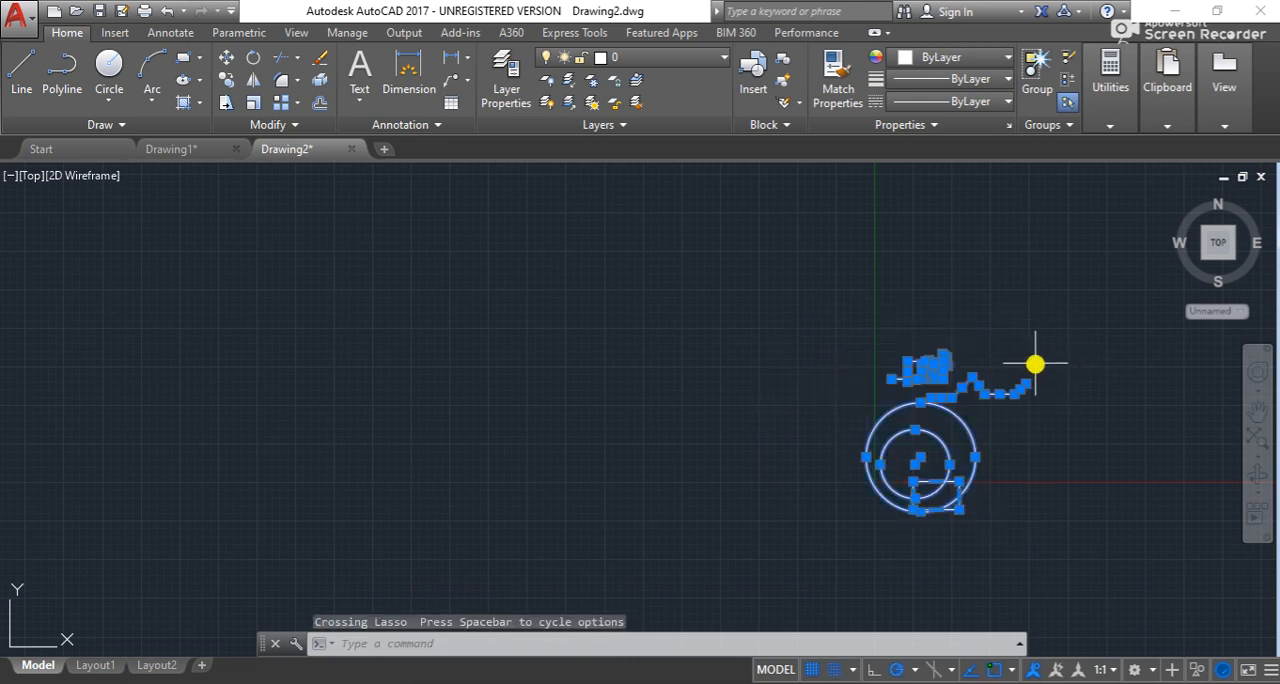
{"action": "key", "text": "Escape"}
{"action": "key", "text": "Escape"}
{"action": "key", "text": "Escape"}
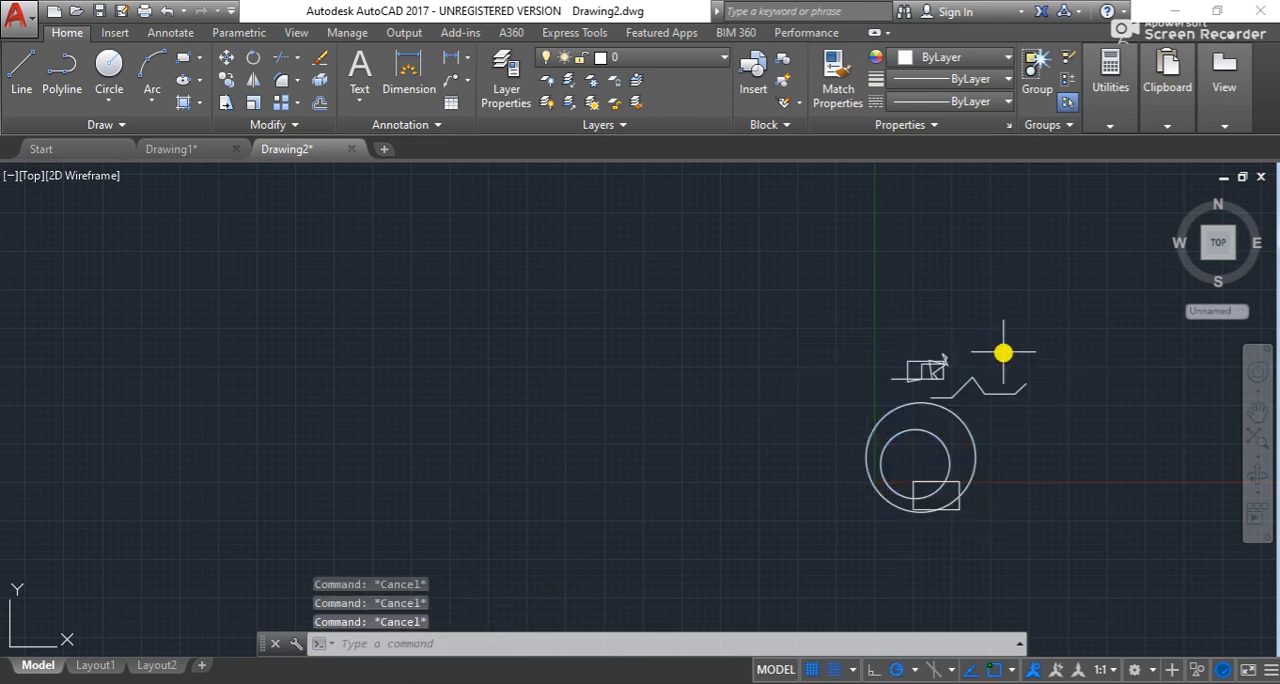
- Select all the practice lines, circles and the rectangle with a lasso and delete them
{"action": "left_click", "coordinate": [940, 298]}
{"action": "mouse_move", "coordinate": [940, 298]}
{"action": "left_mouse_down"}
{"action": "mouse_move", "coordinate": [963, 291]}
{"action": "mouse_move", "coordinate": [1000, 309]}
{"action": "mouse_move", "coordinate": [1046, 351]}
{"action": "mouse_move", "coordinate": [1062, 407]}
{"action": "mouse_move", "coordinate": [1051, 484]}
{"action": "mouse_move", "coordinate": [917, 612]}
{"action": "mouse_move", "coordinate": [809, 555]}
{"action": "mouse_move", "coordinate": [781, 475]}
{"action": "mouse_move", "coordinate": [789, 417]}
{"action": "mouse_move", "coordinate": [823, 374]}
{"action": "mouse_move", "coordinate": [944, 368]}
{"action": "left_mouse_up"}
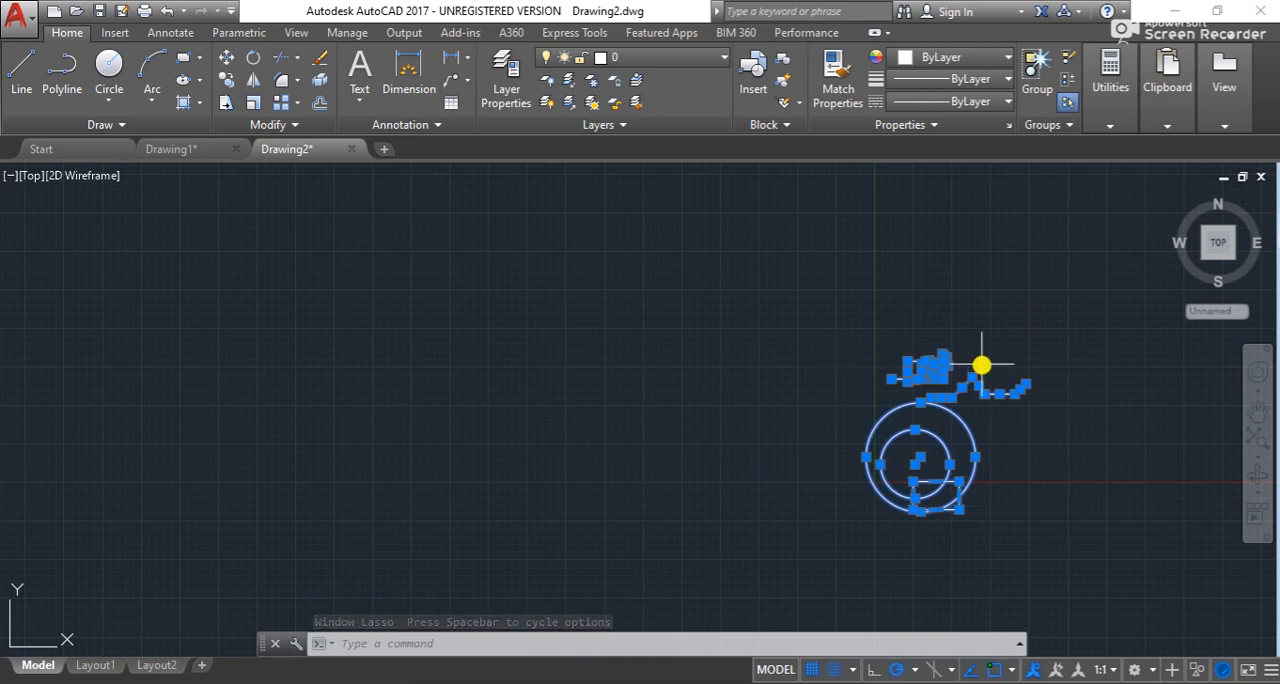
{"action": "key", "text": "Delete"}
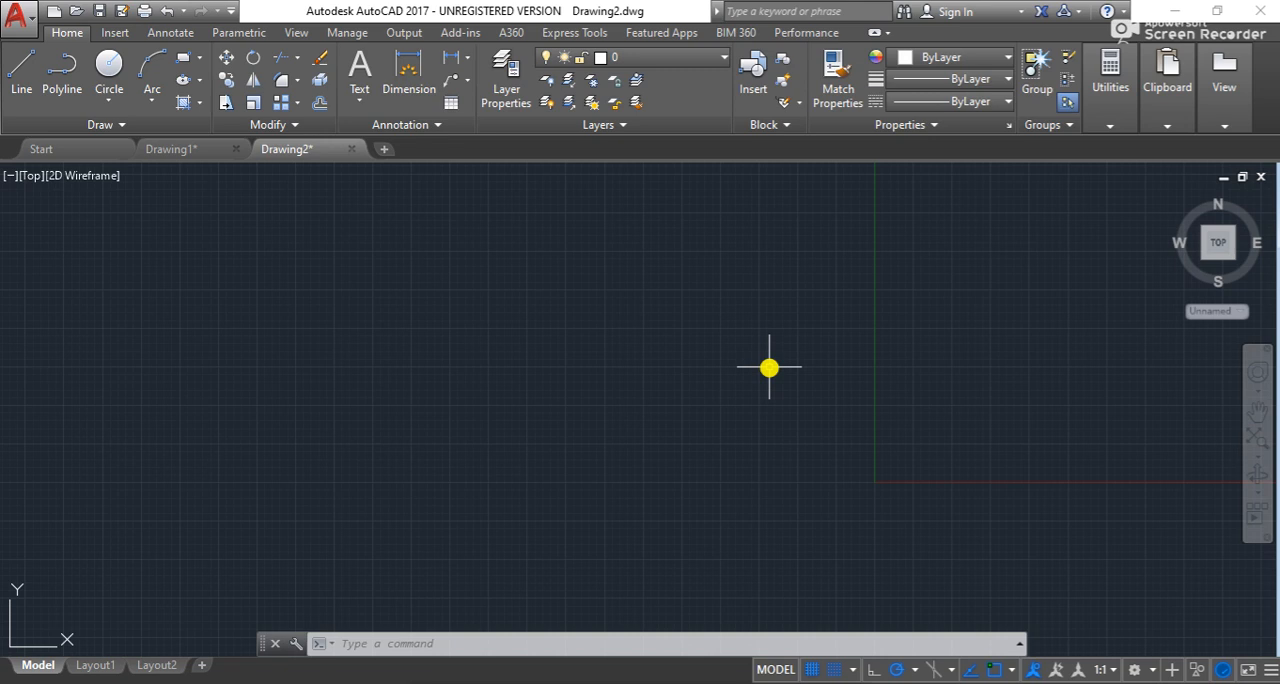
- Set the drawing units' insertion scale to Centimeters
{"action": "type", "text": "UN"}
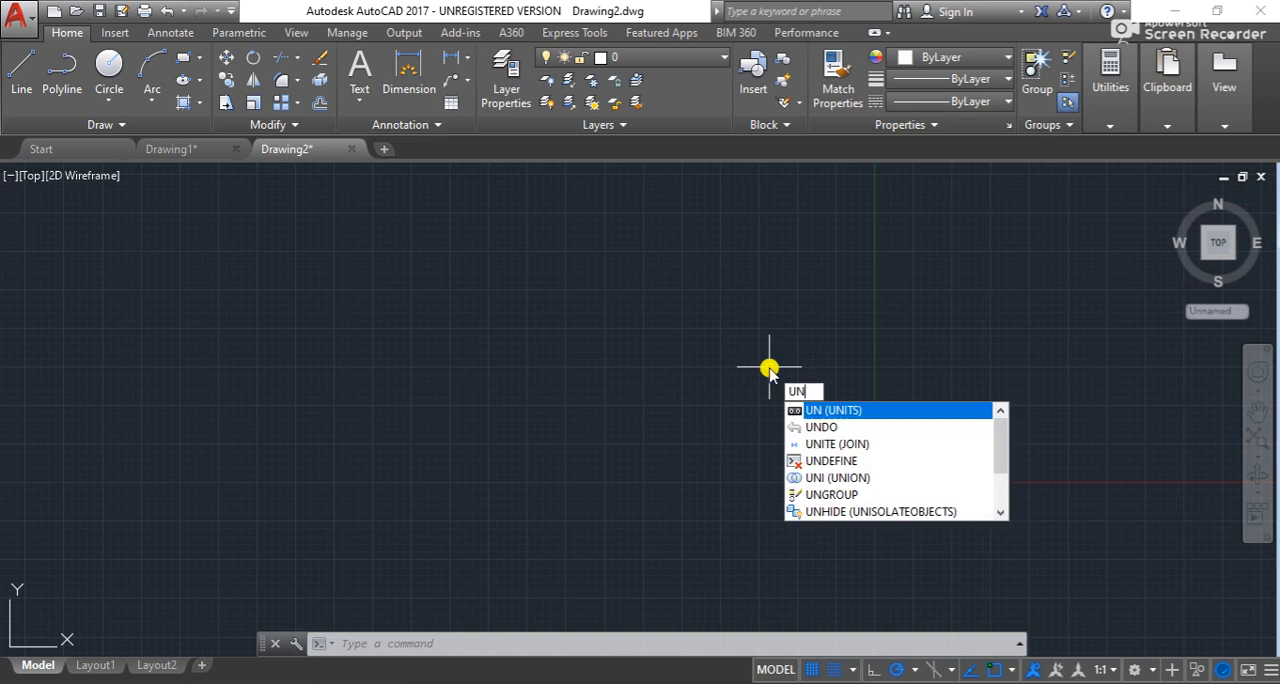
{"action": "key", "text": "Return"}
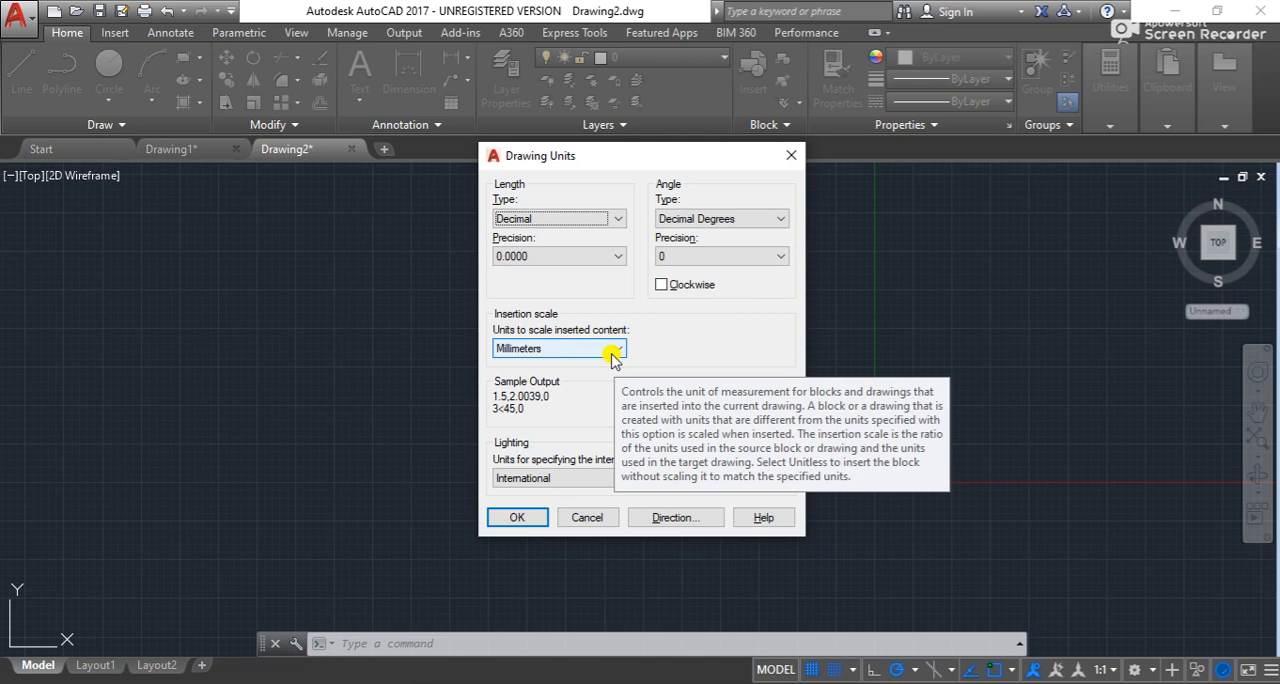
{"action": "left_click", "coordinate": [613, 355]}
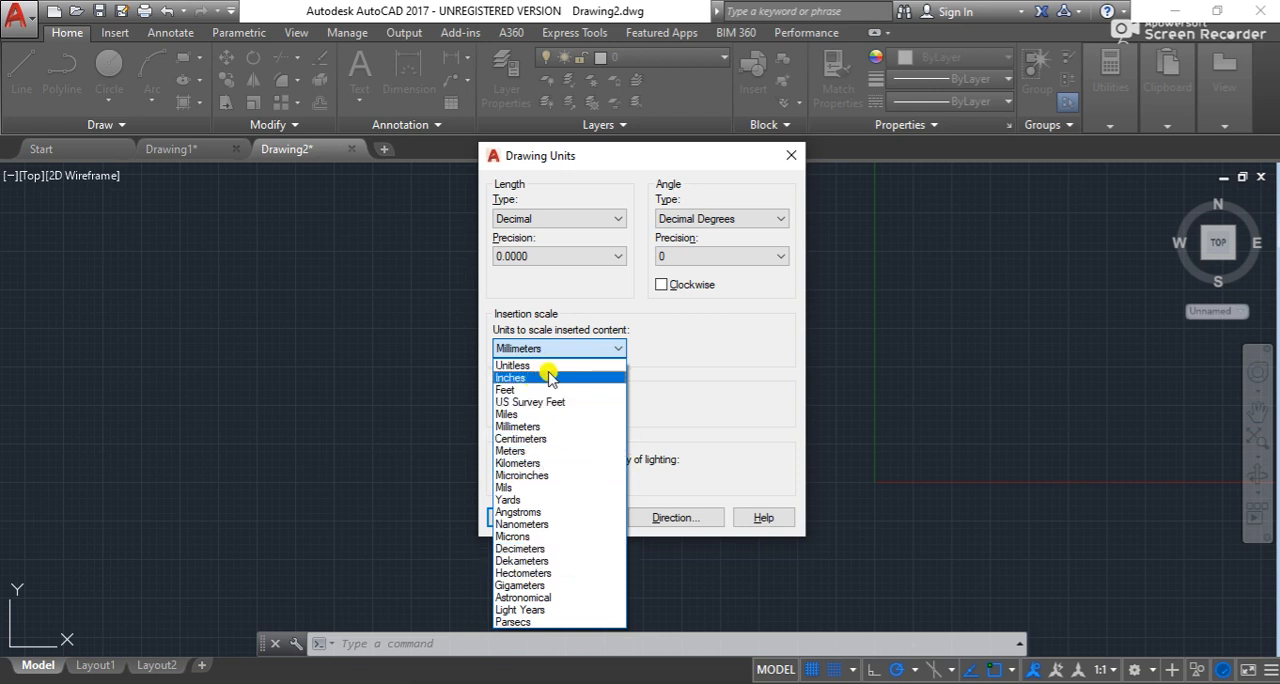
{"action": "left_click", "coordinate": [537, 440]}
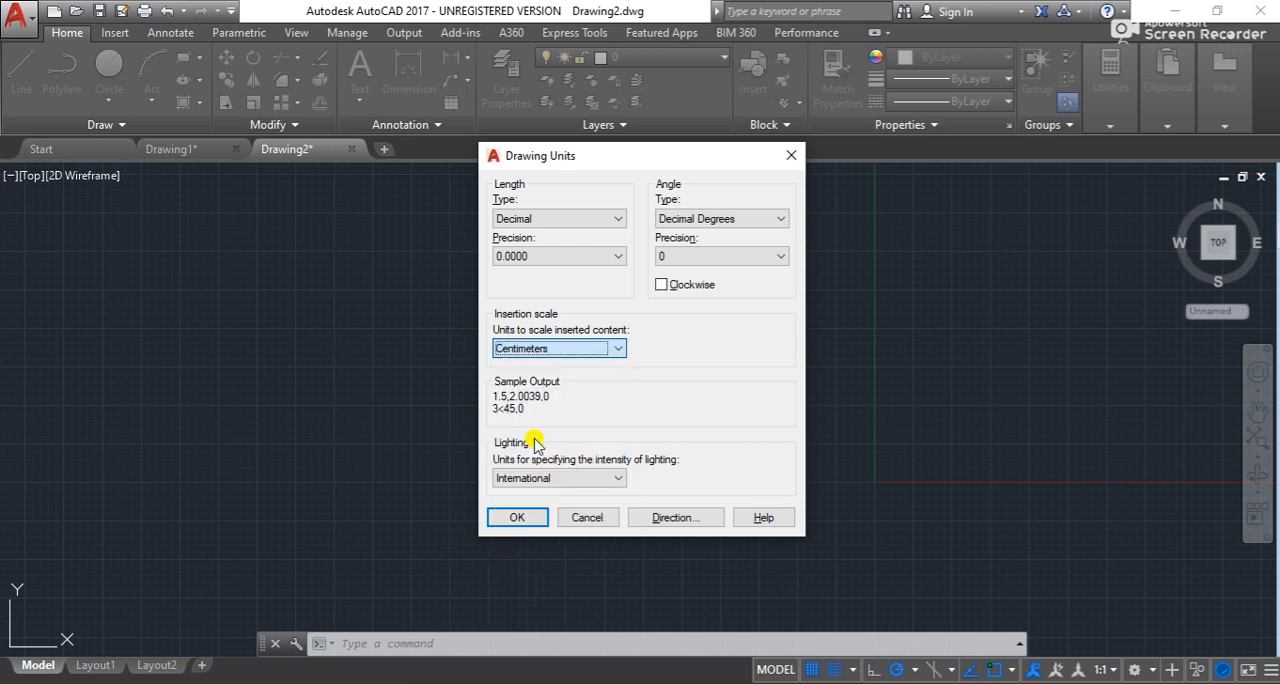
{"action": "left_click", "coordinate": [529, 517]}
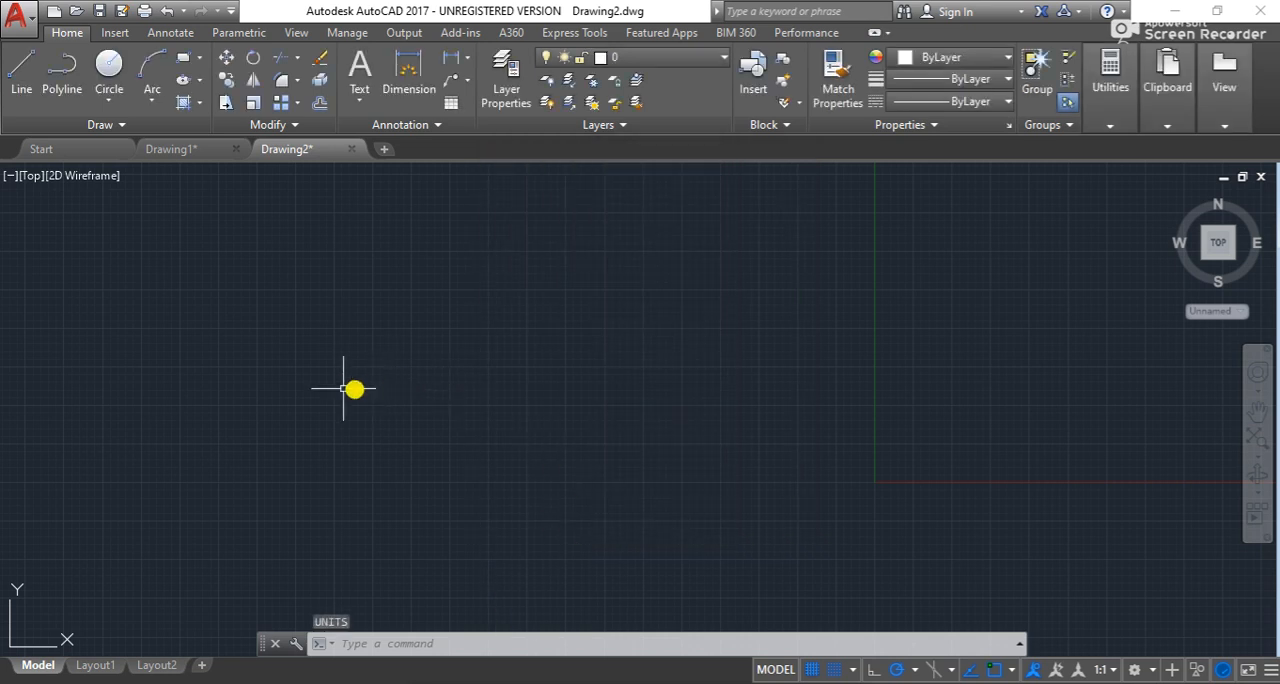